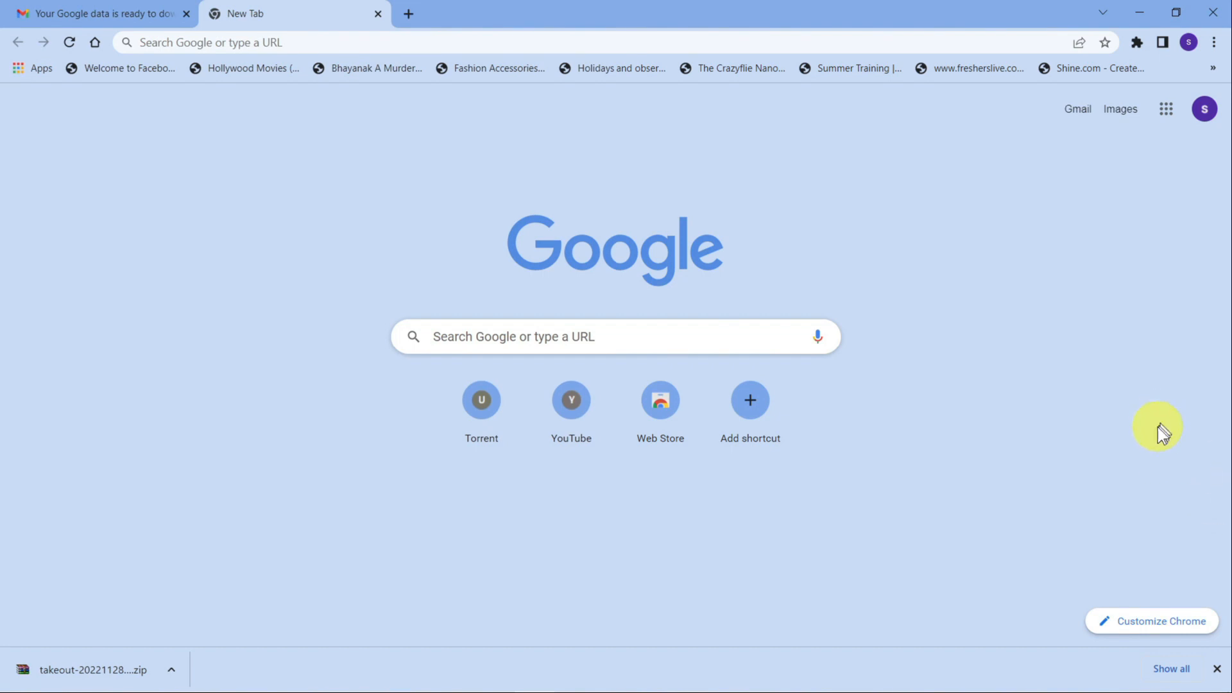
Search for 'thunderbird' in Chrome and download the installer from thunderbird.net.
click(850, 45)
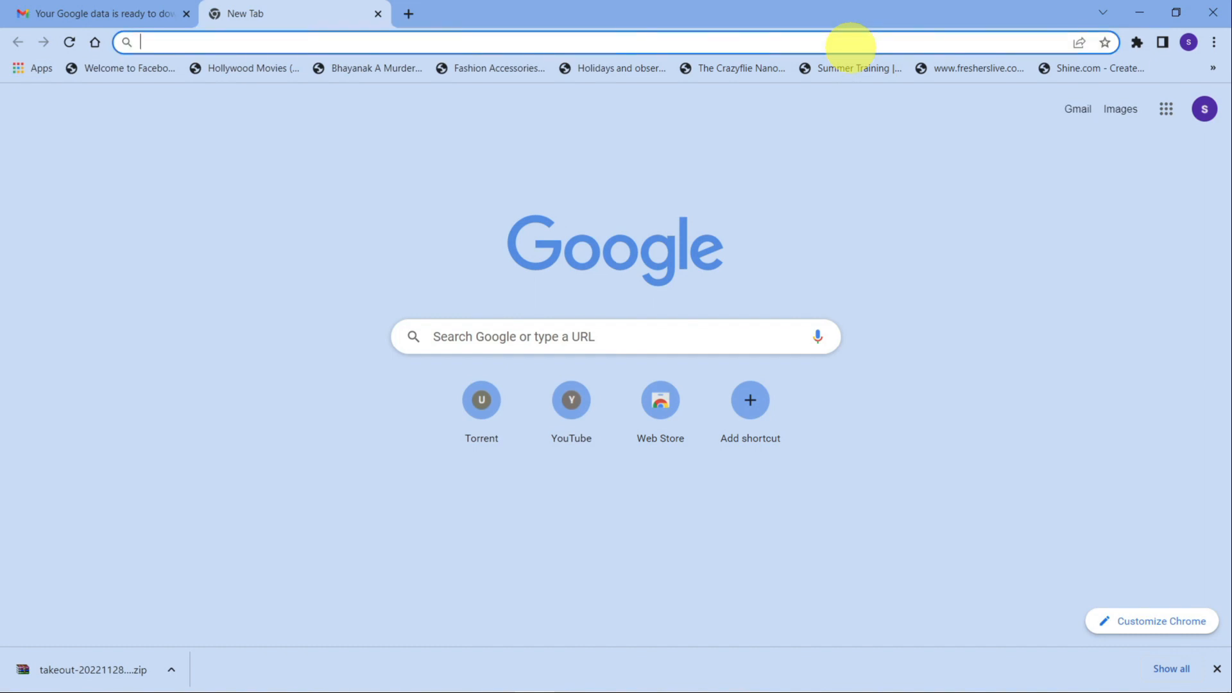
text(thund)
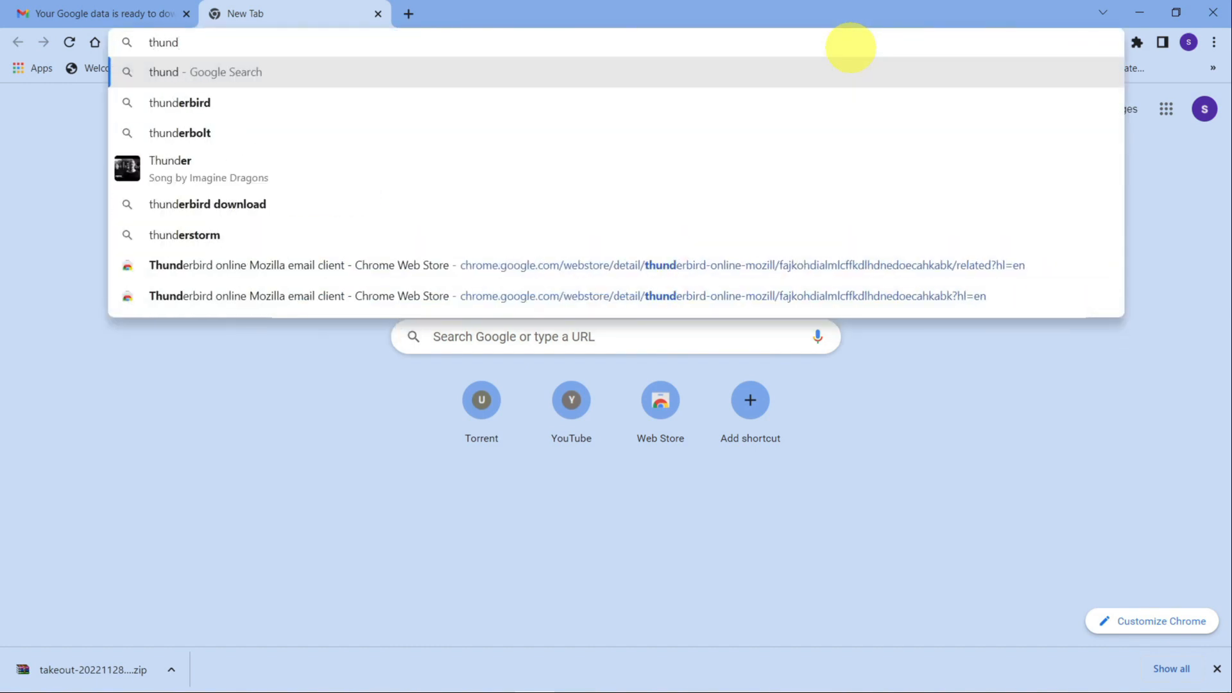
key(Down)
key(Return)
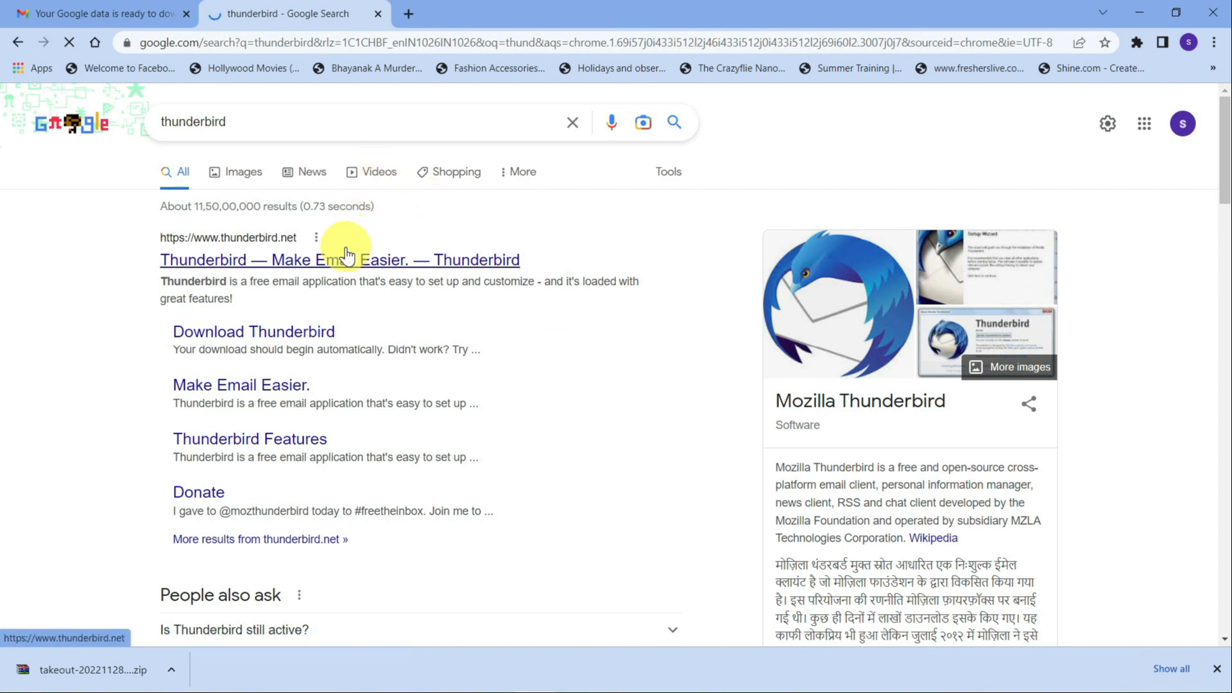
click(370, 260)
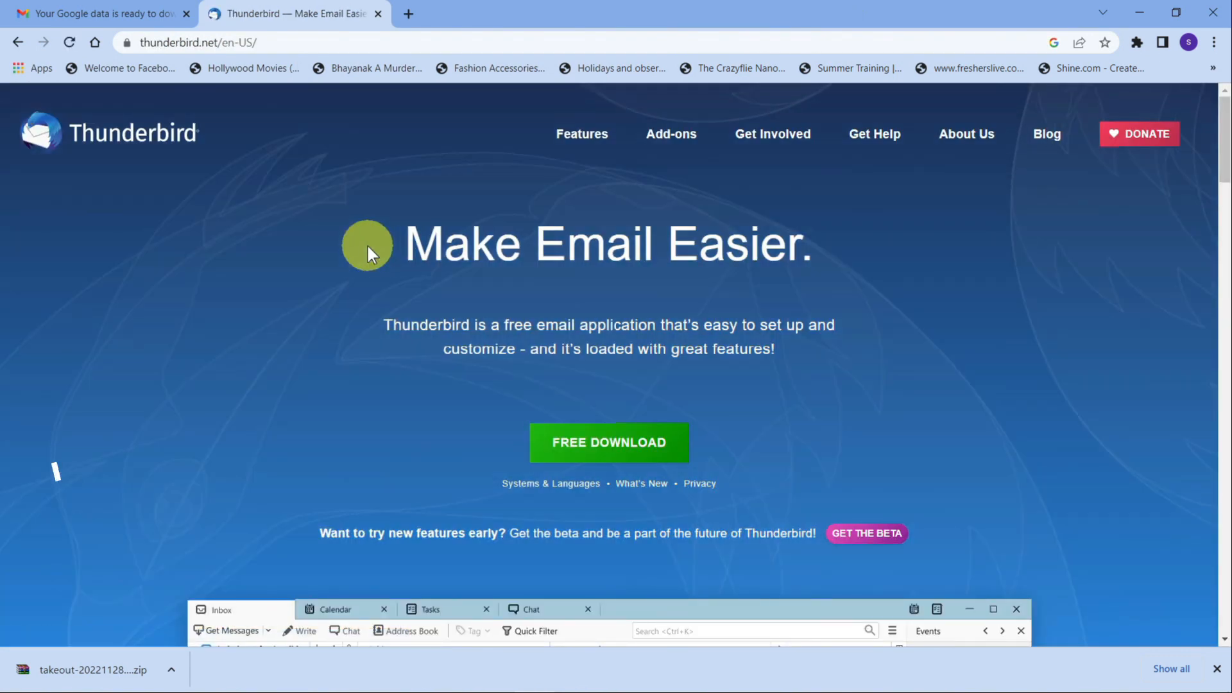
click(599, 454)
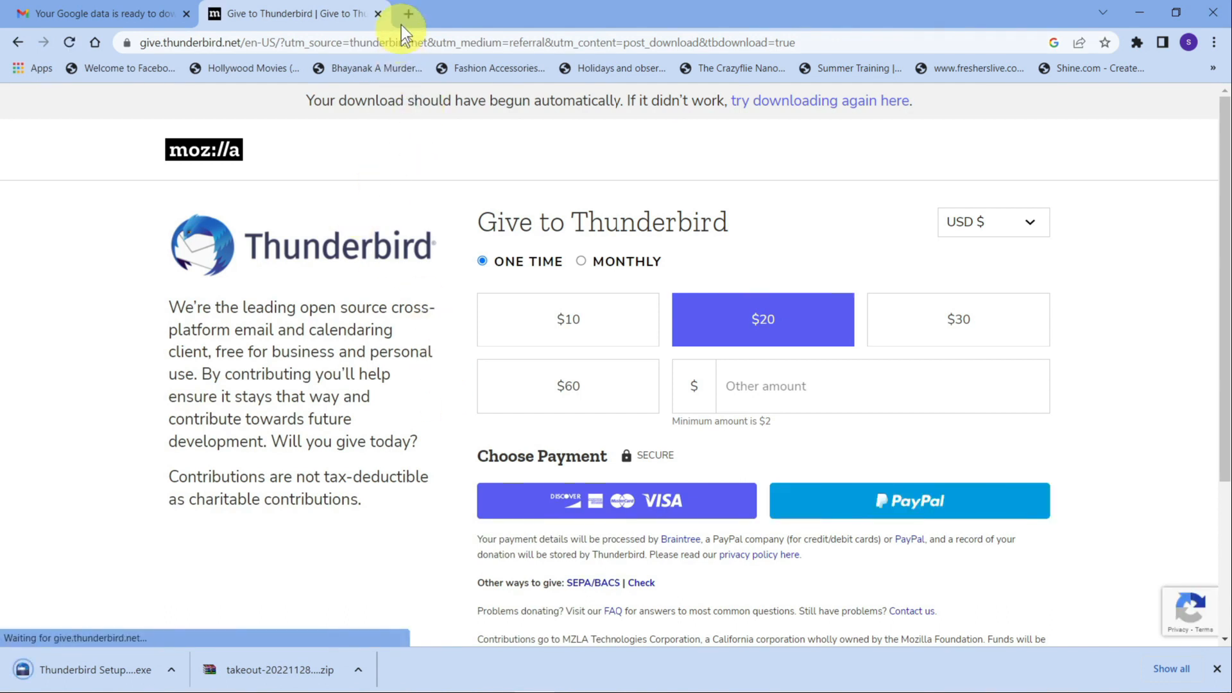
Open a new tab, close the Thunderbird page, and run the downloaded installer.
click(408, 15)
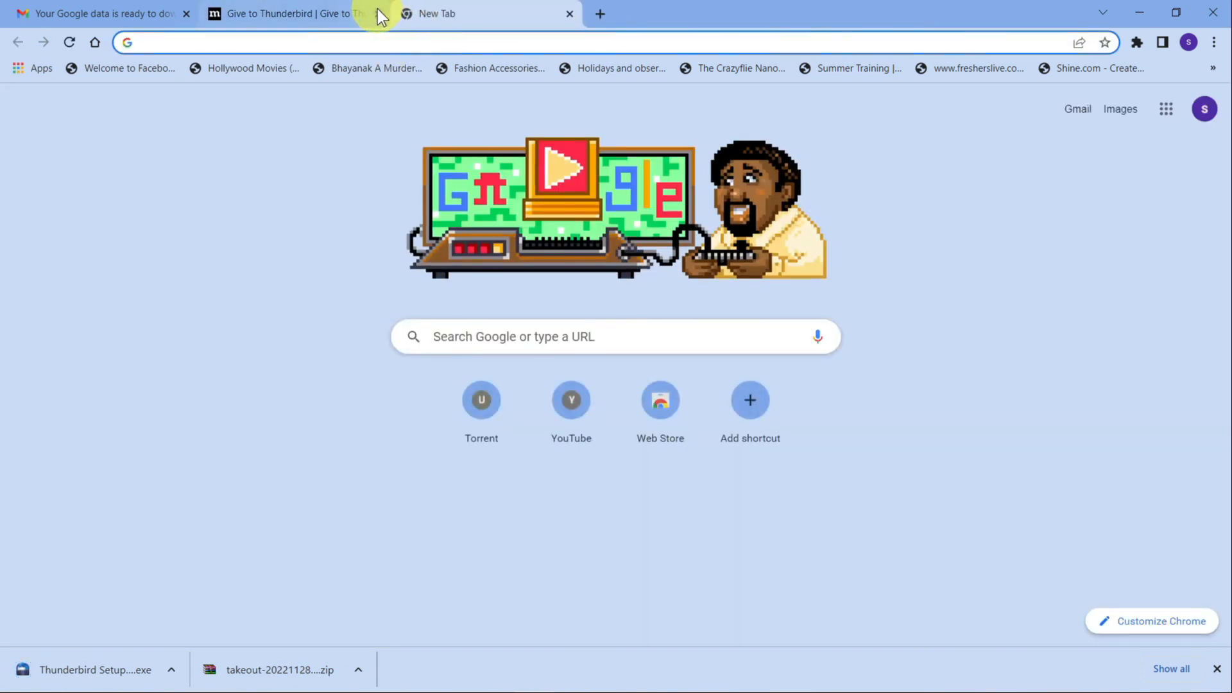
click(378, 13)
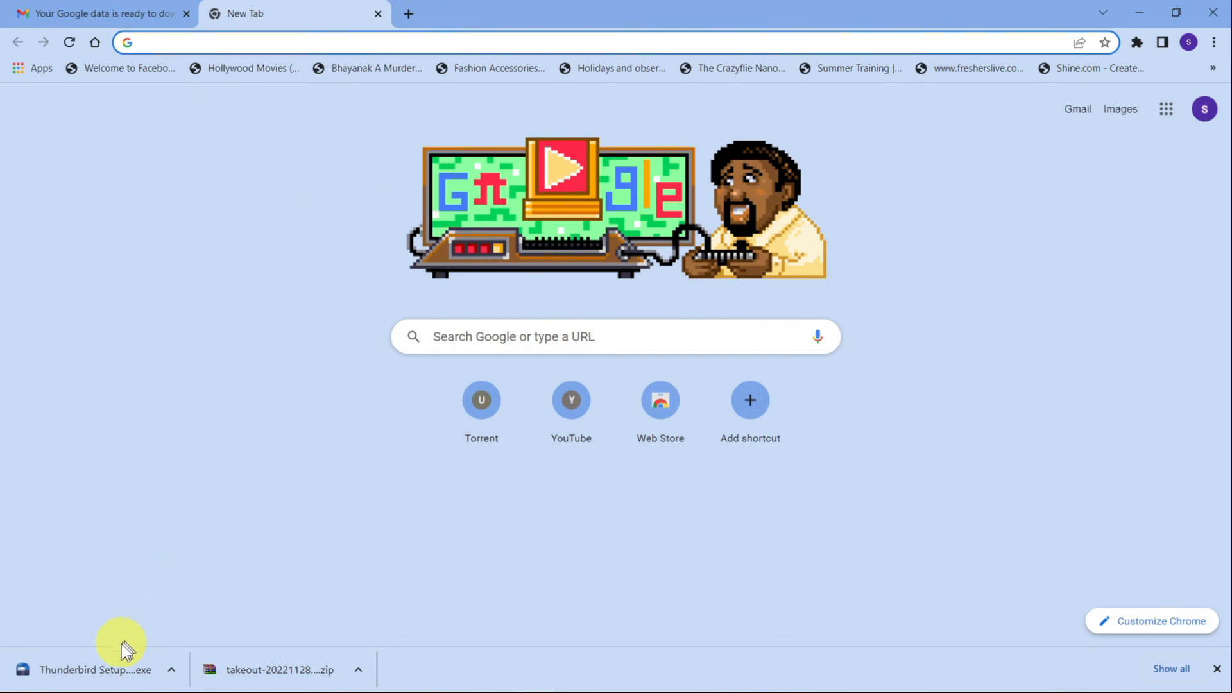
click(85, 671)
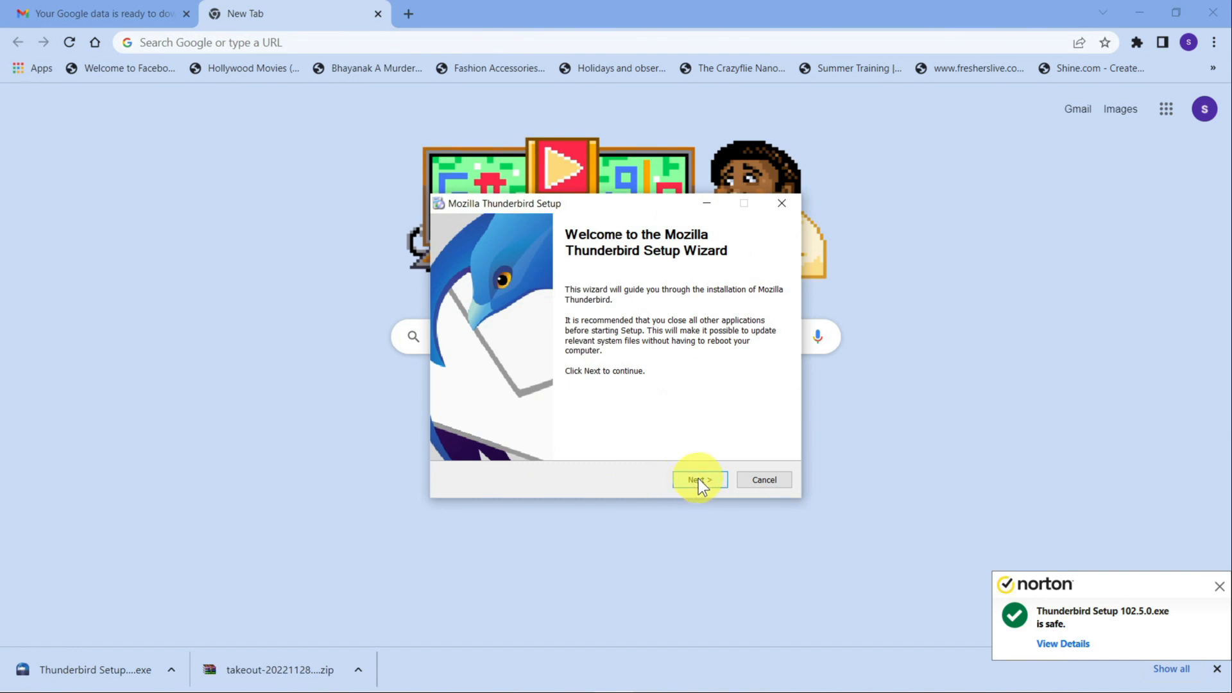
Install Thunderbird with the Standard setup type and launch it when finished.
click(1220, 586)
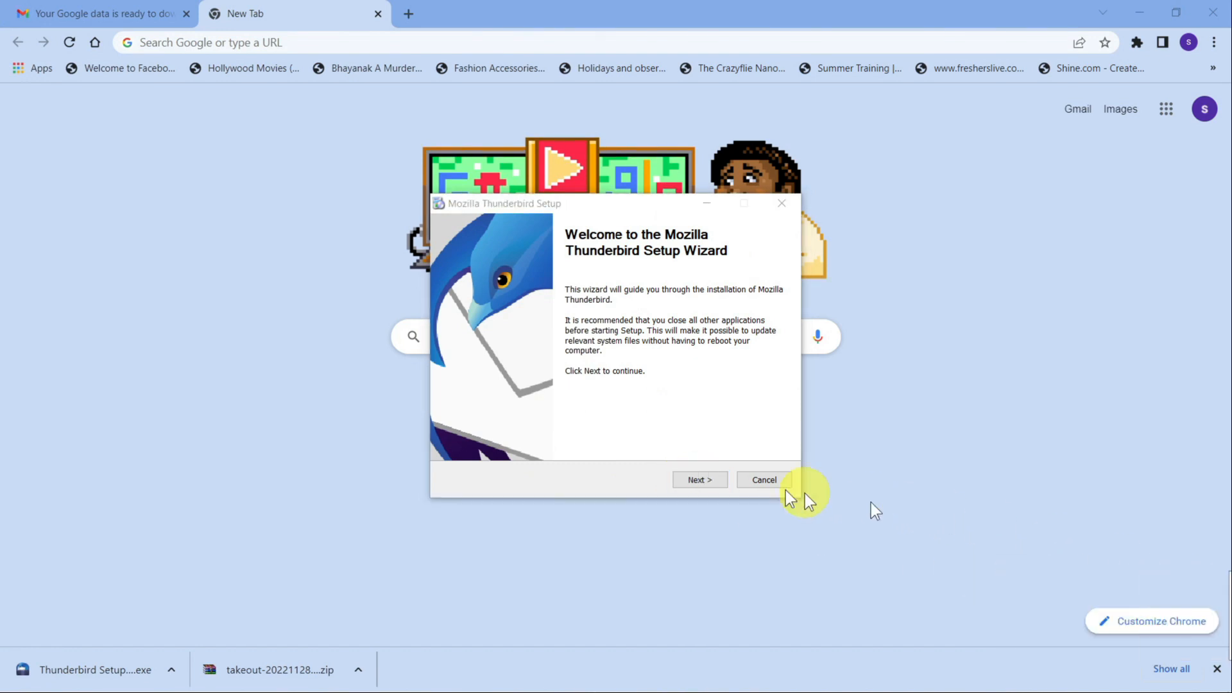
click(680, 480)
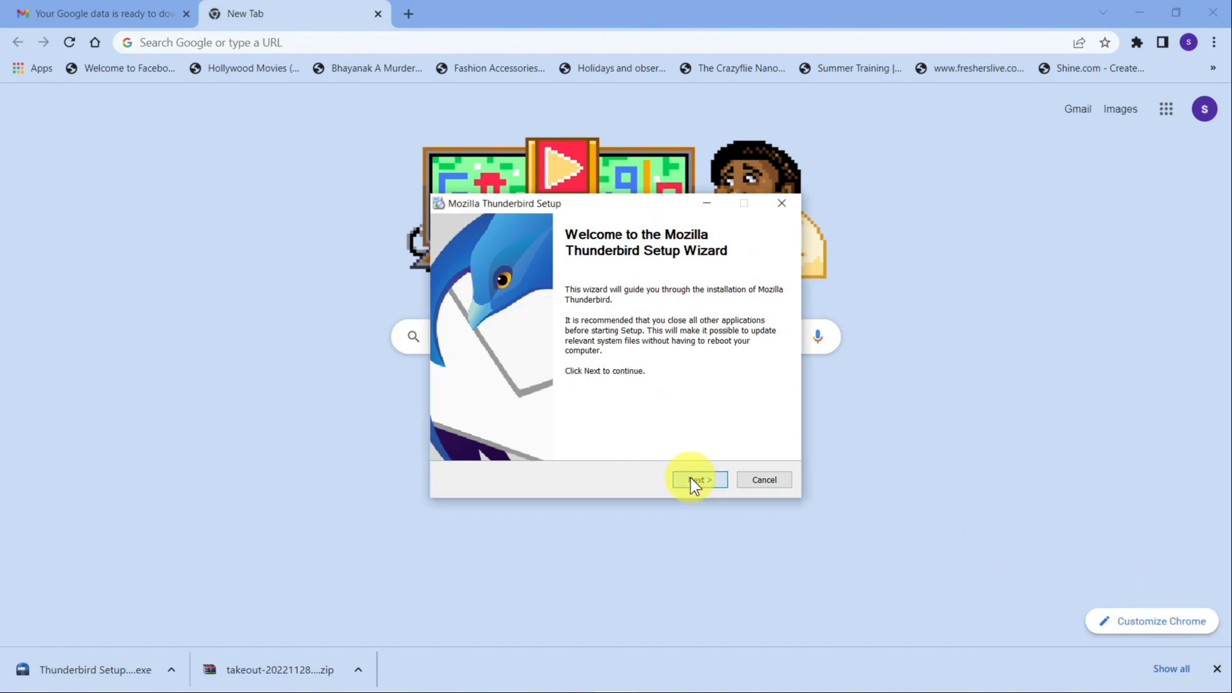
click(691, 479)
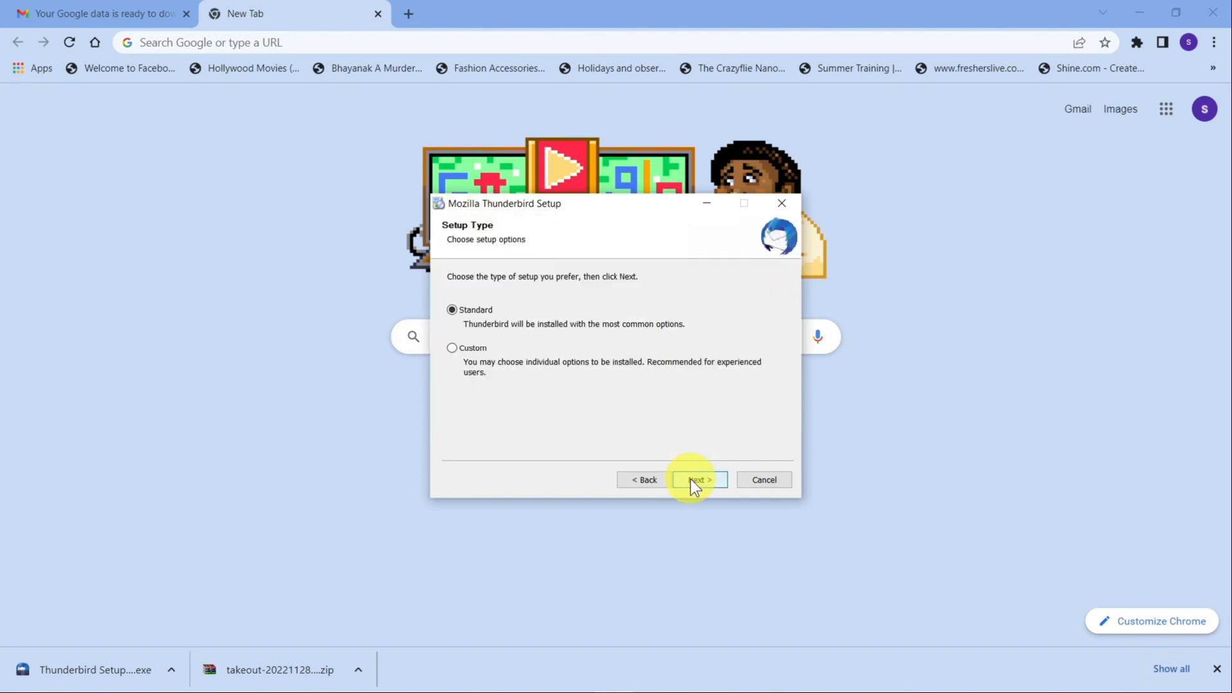
click(692, 479)
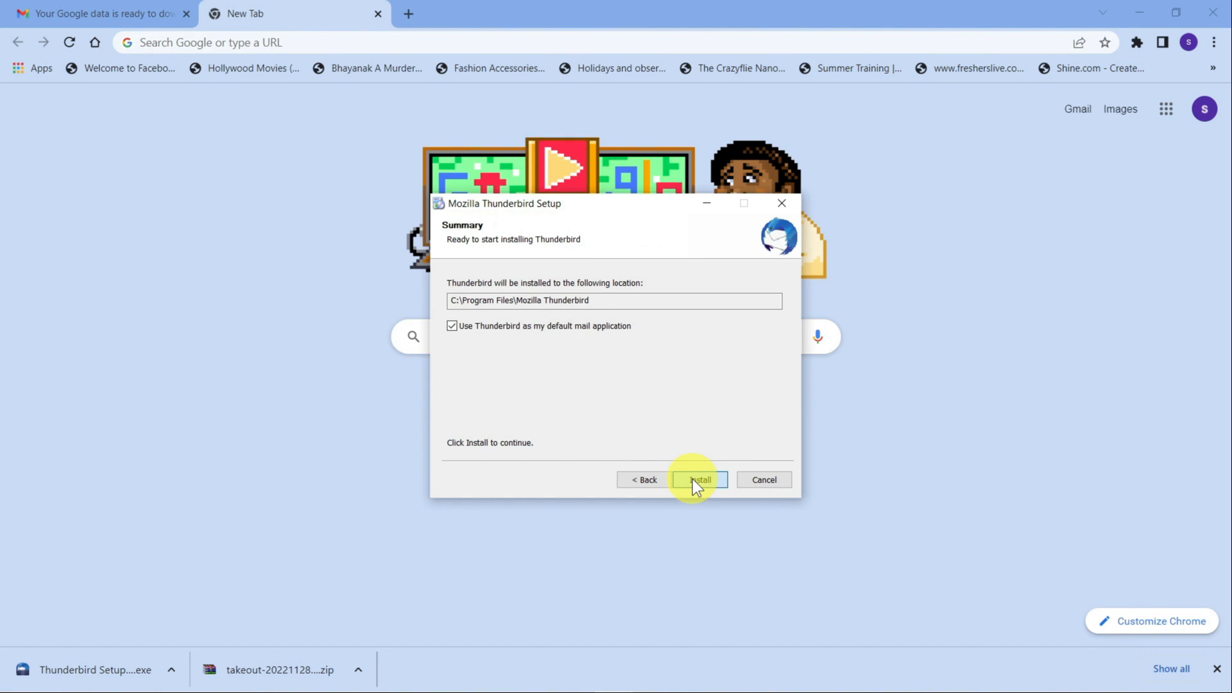
click(692, 480)
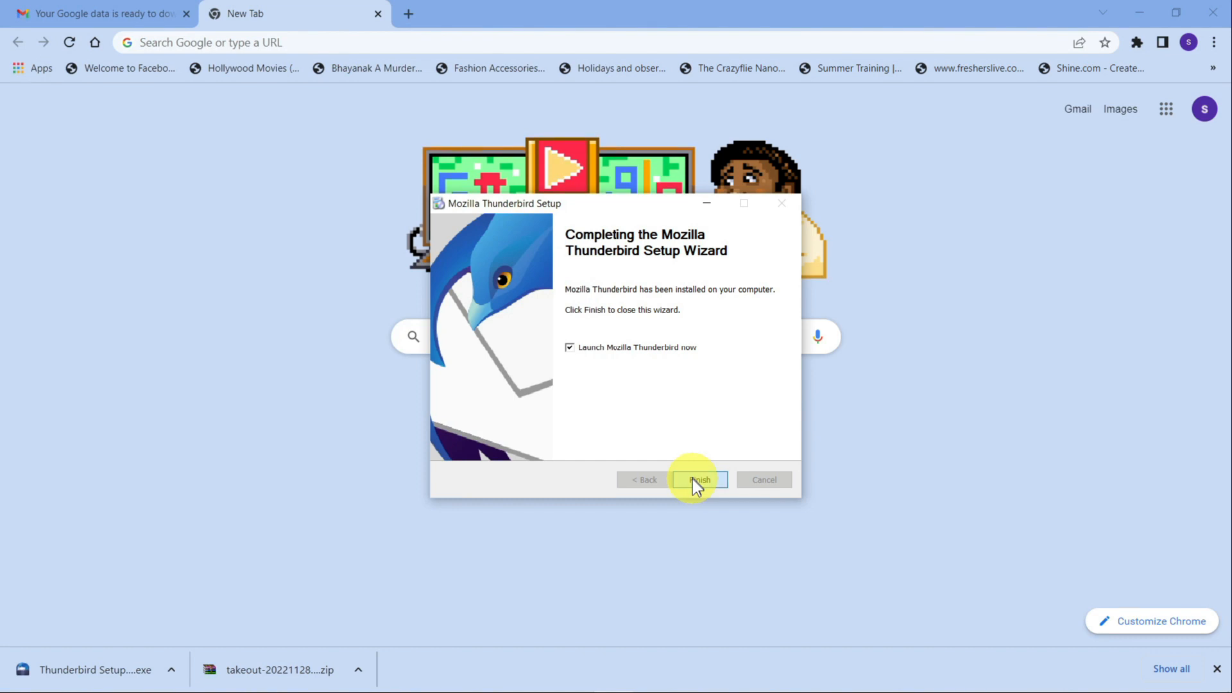
click(692, 479)
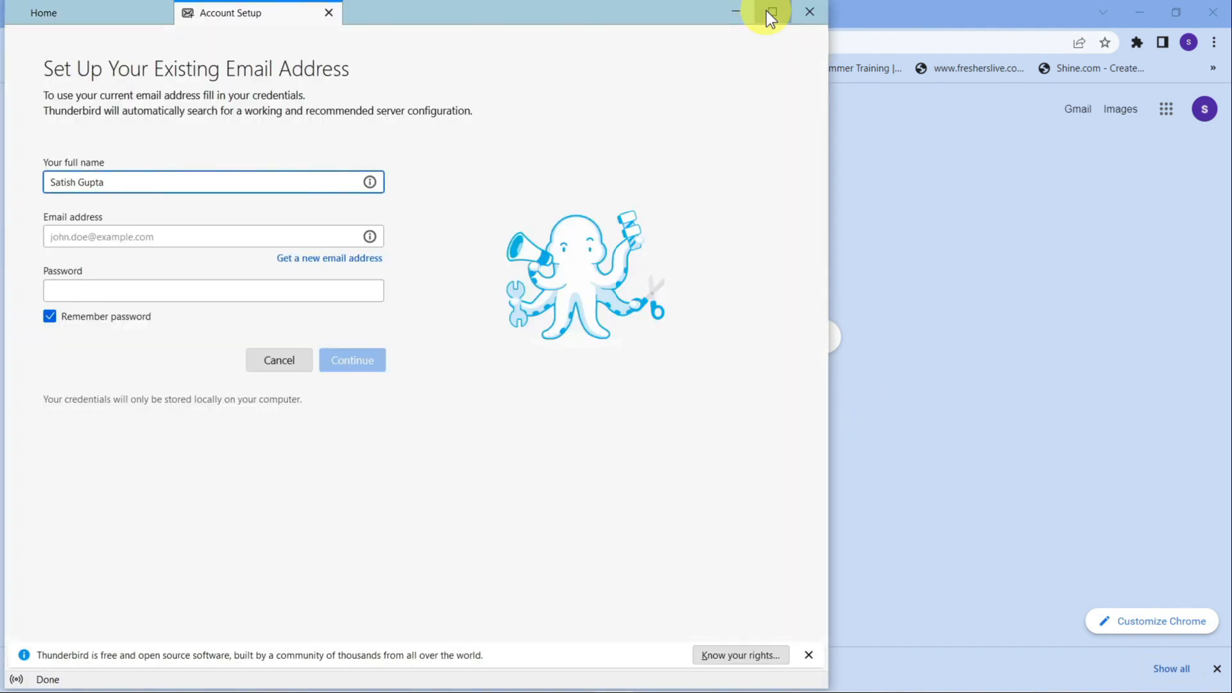
Maximize Thunderbird and enter the Gmail address and password to find the IMAP settings.
click(770, 12)
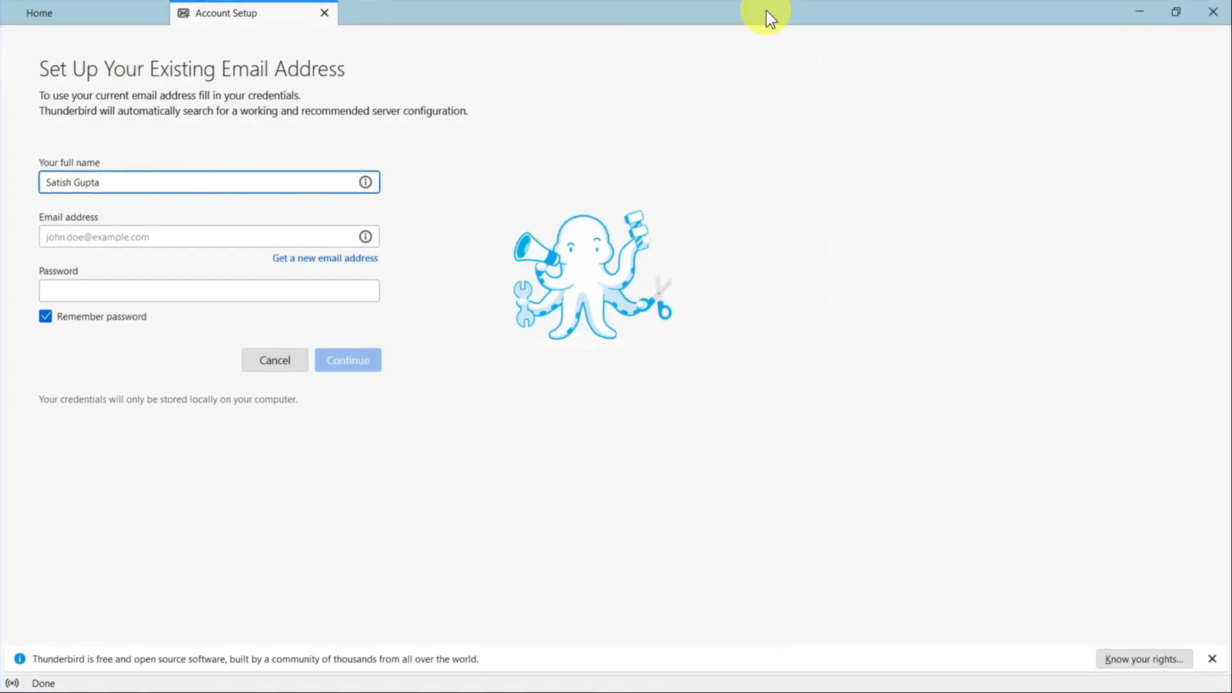
click(114, 236)
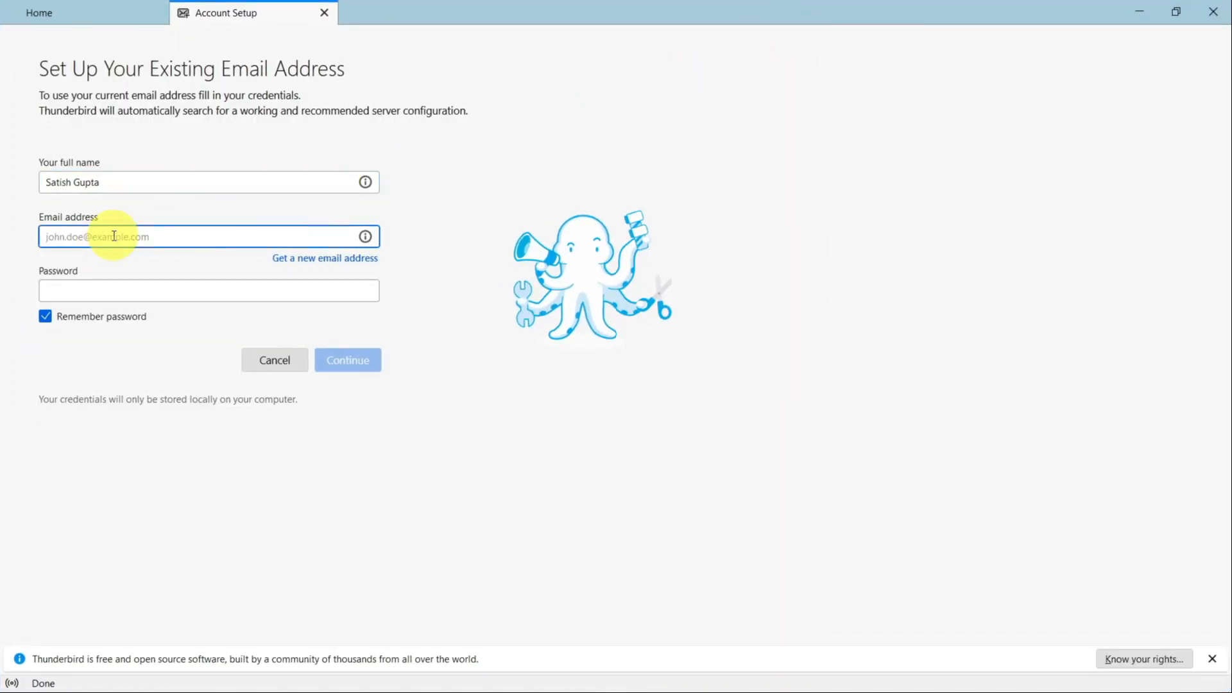
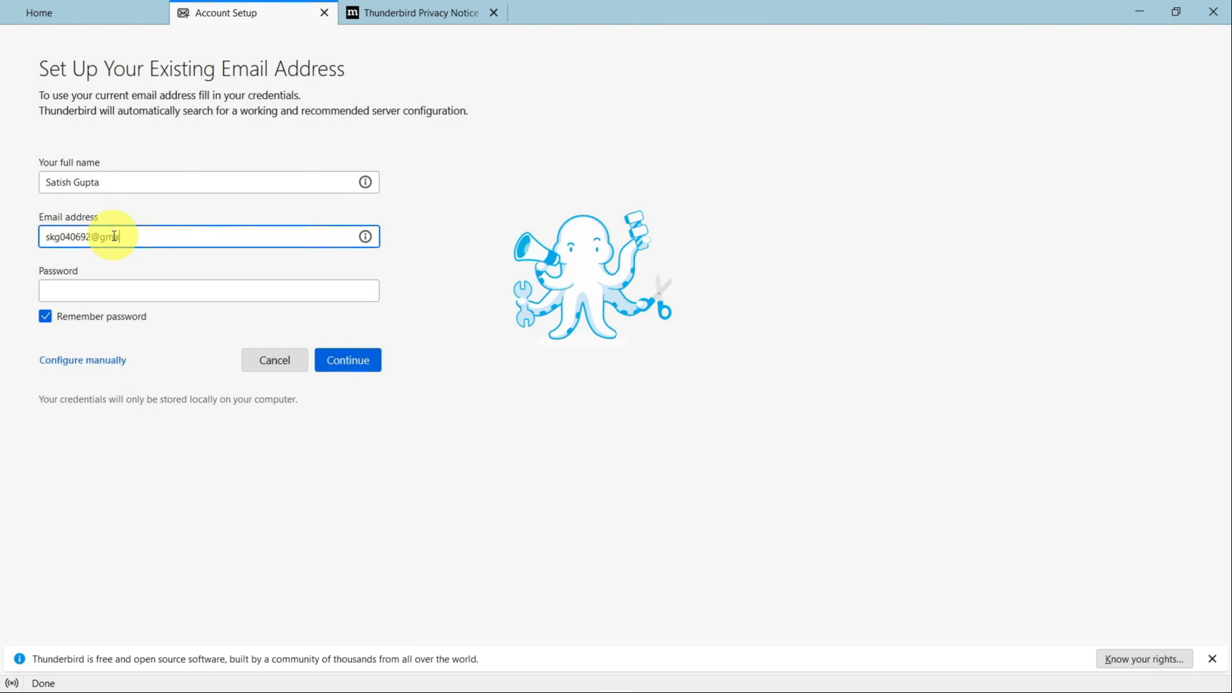
key(Tab)
text(•)
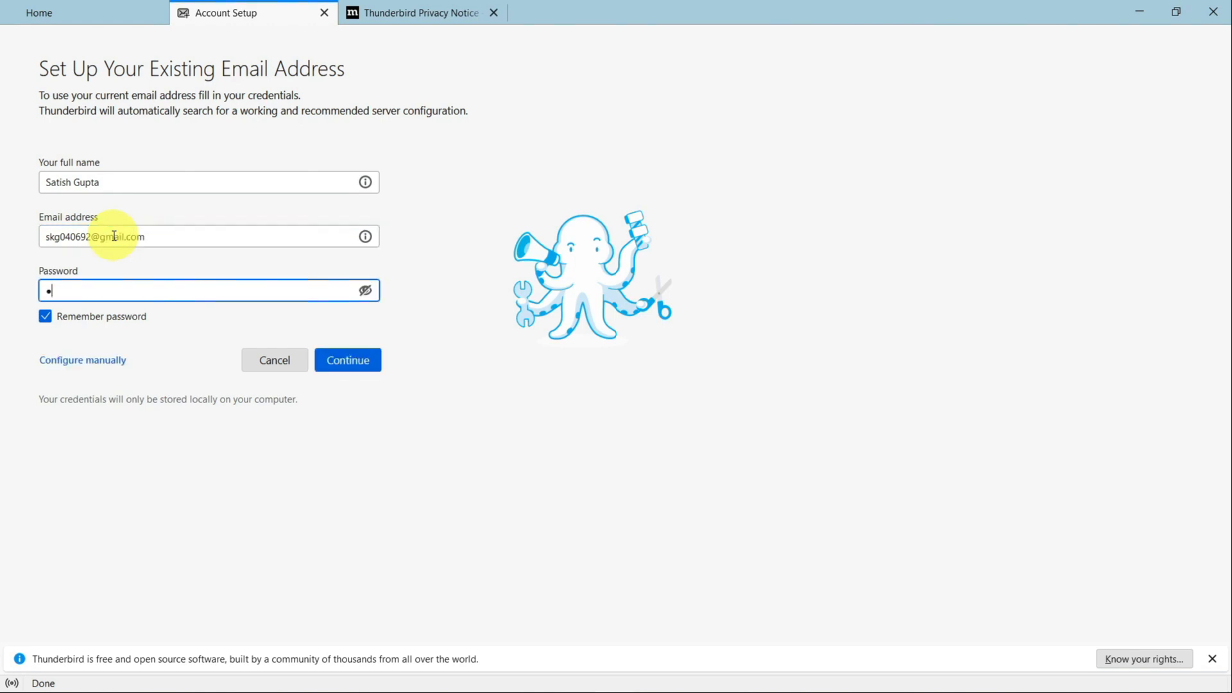
text(•••••••••••••••••)
key(Return)
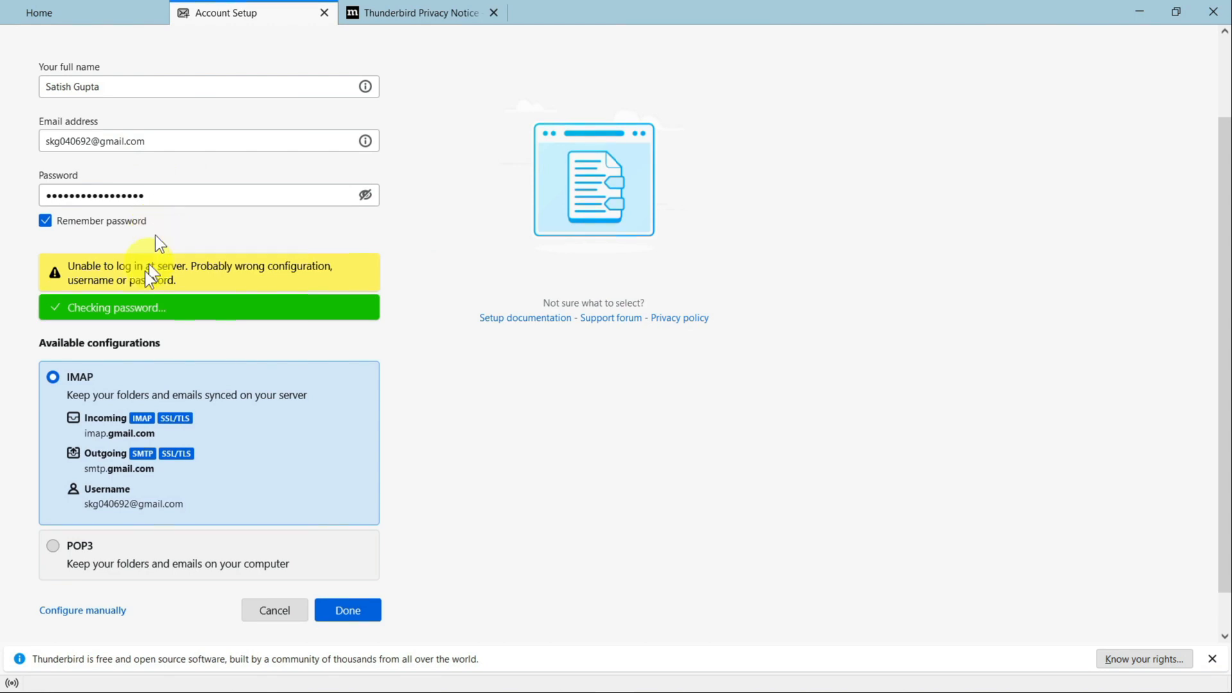
Sign in with the Google account password, allow Thunderbird access, and open the mail view.
click(364, 607)
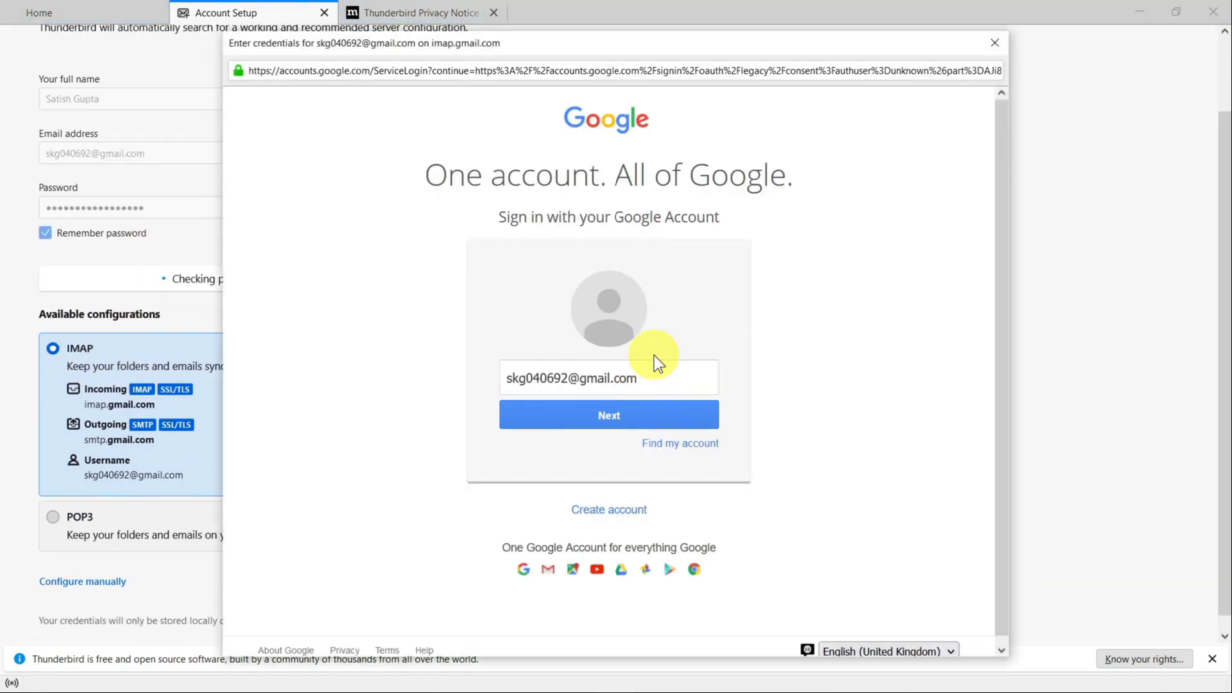
click(618, 415)
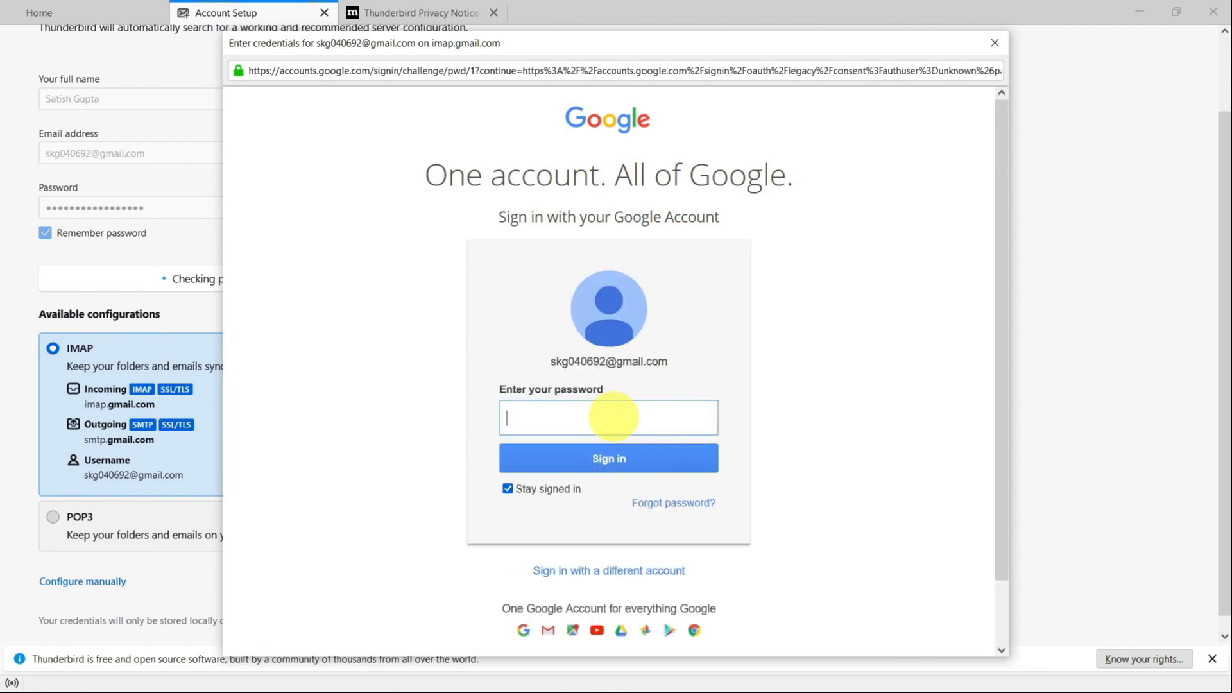
text(•••••••••••••••••)
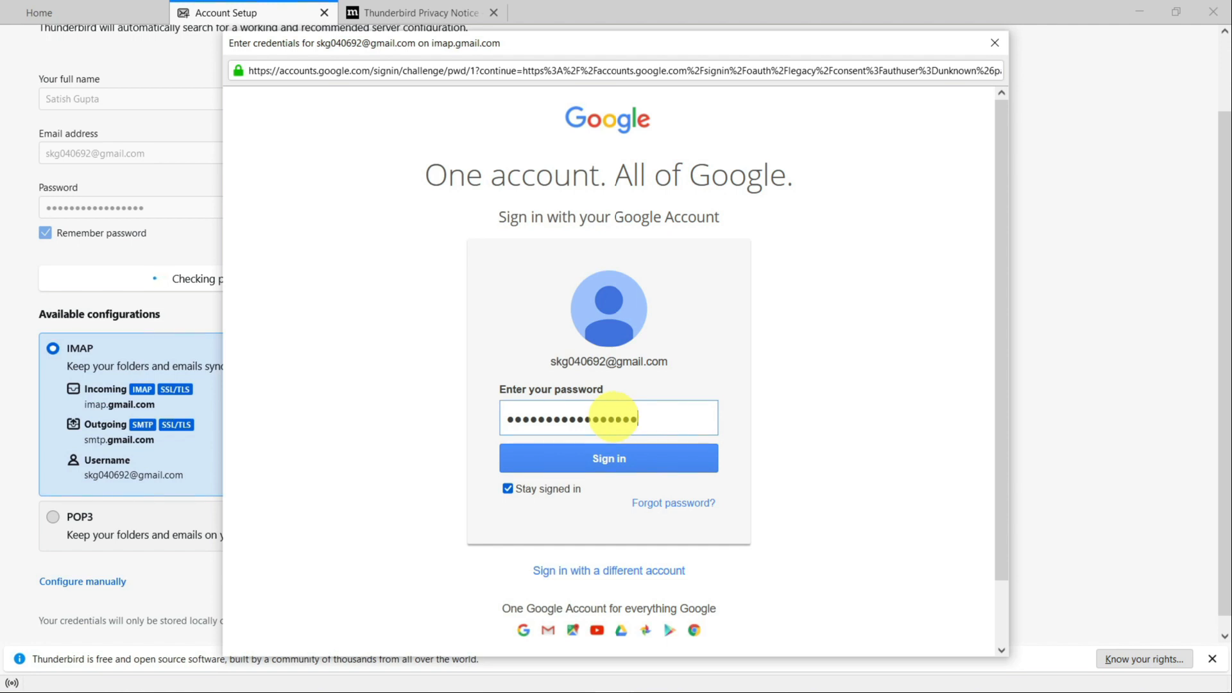
key(Return)
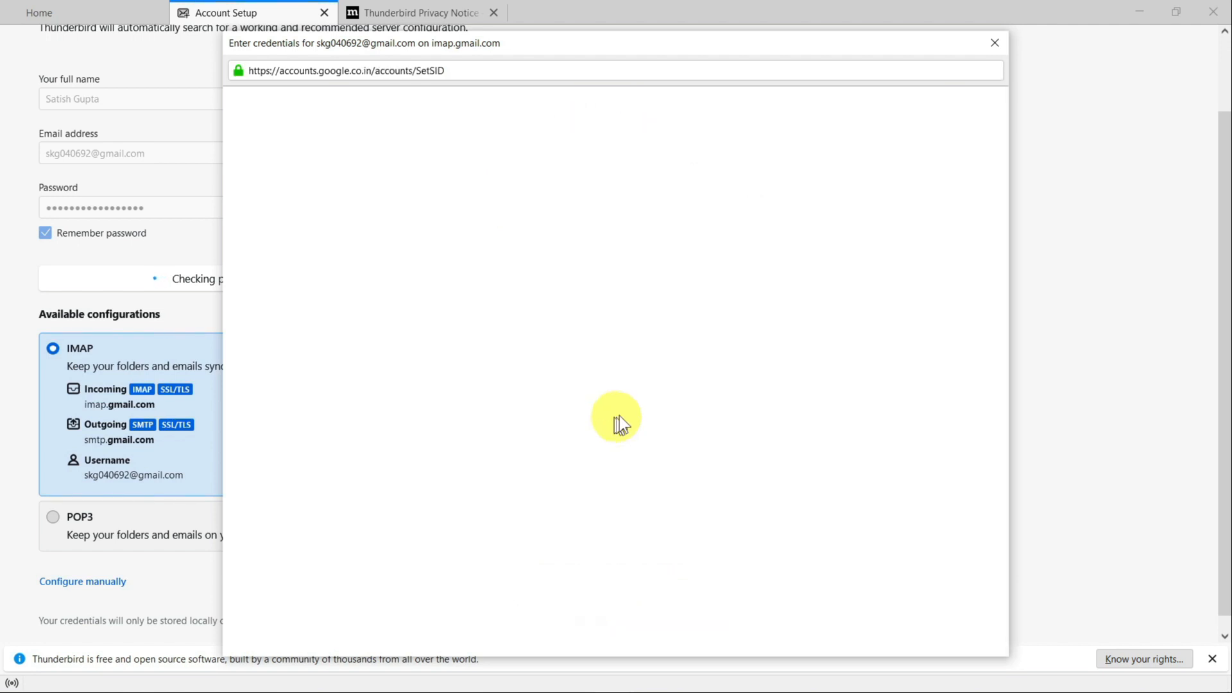
scroll(781, 406, down, 1)
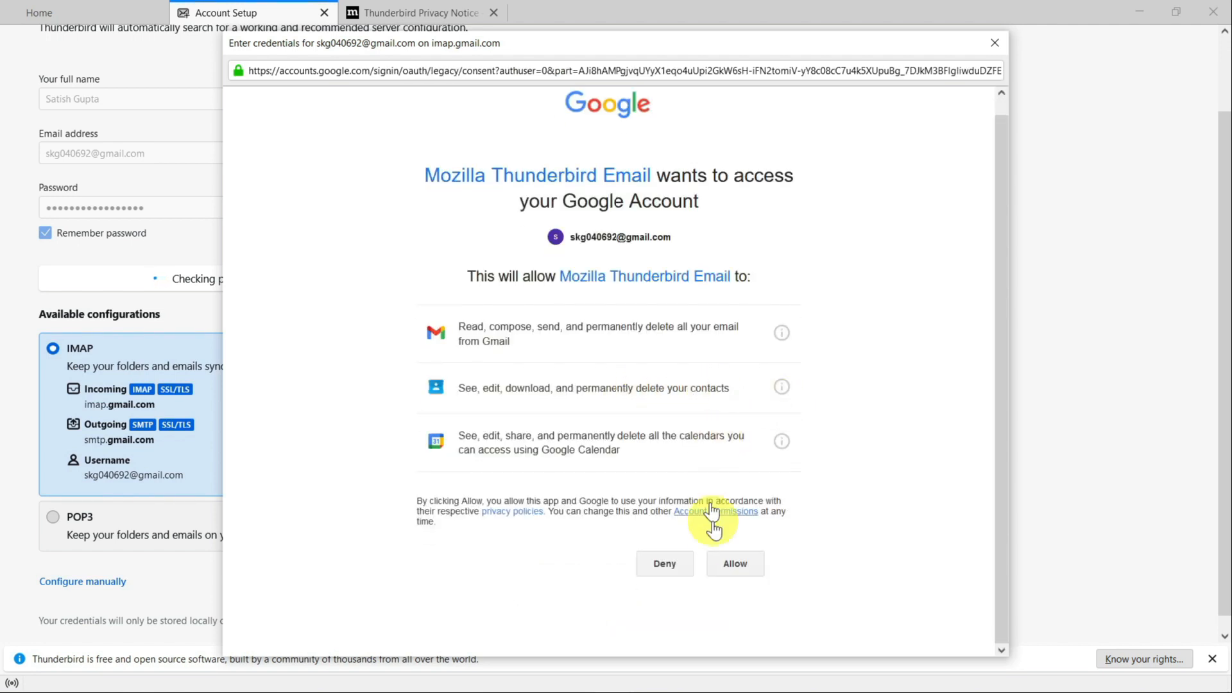
click(734, 563)
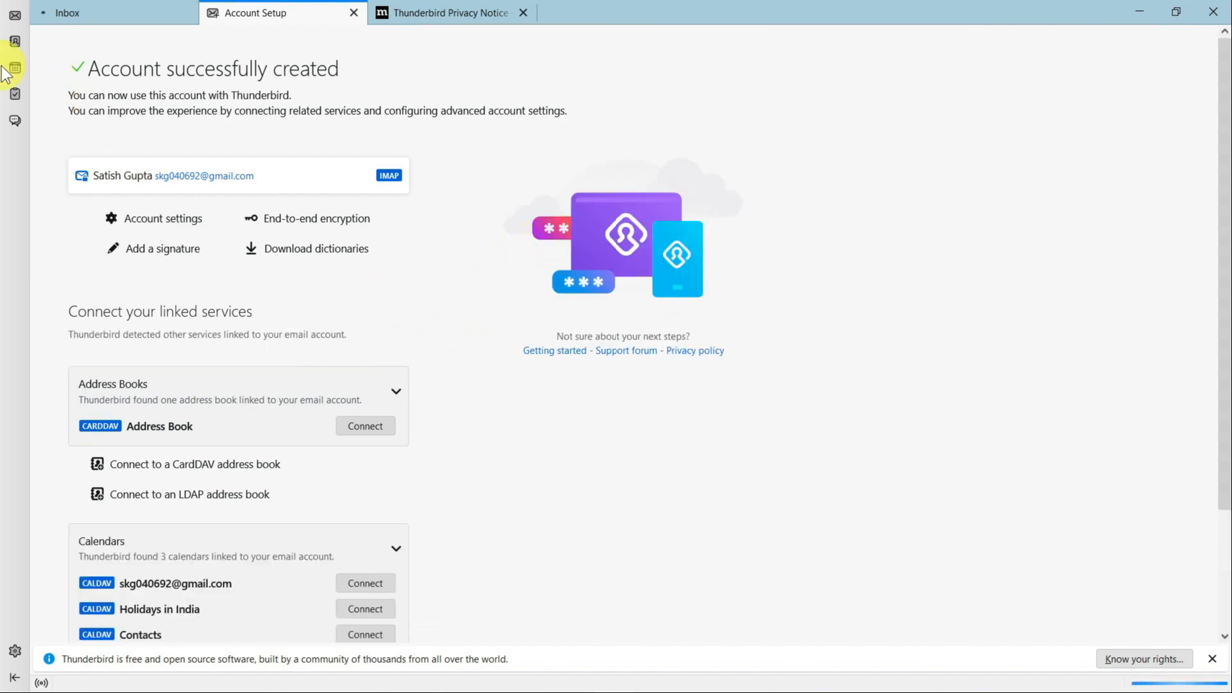
click(149, 12)
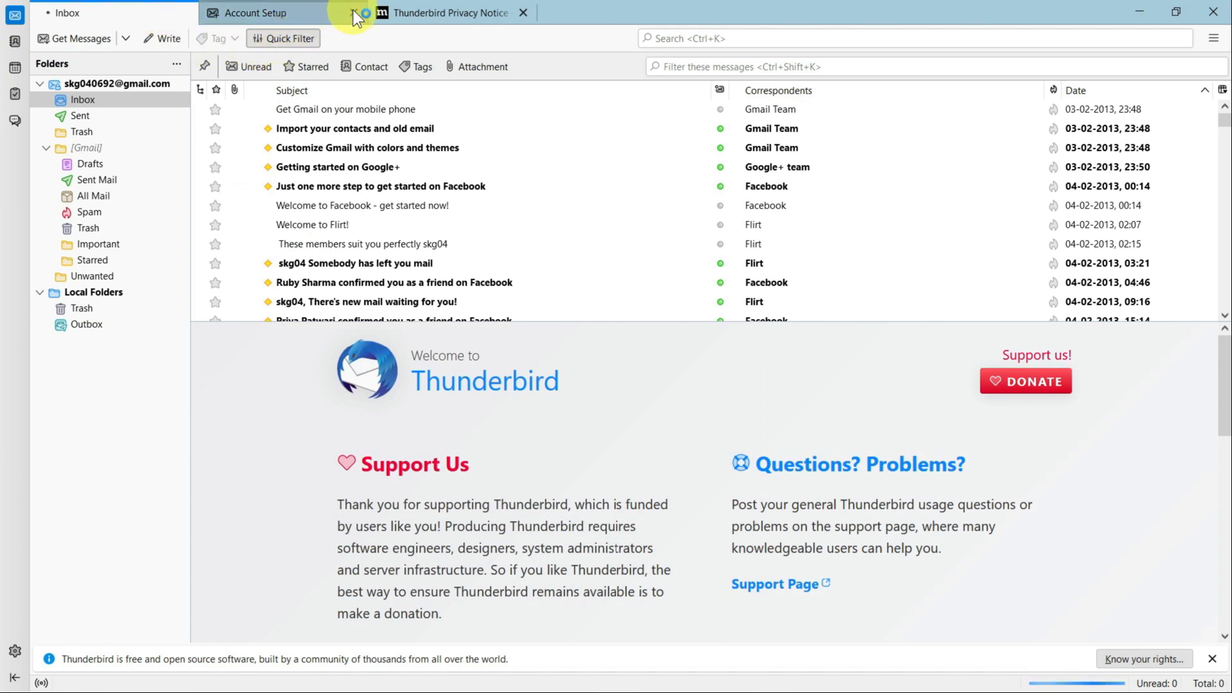
Browse the All Mail and Inbox folders, then open Add-ons and Themes from the main menu.
click(96, 196)
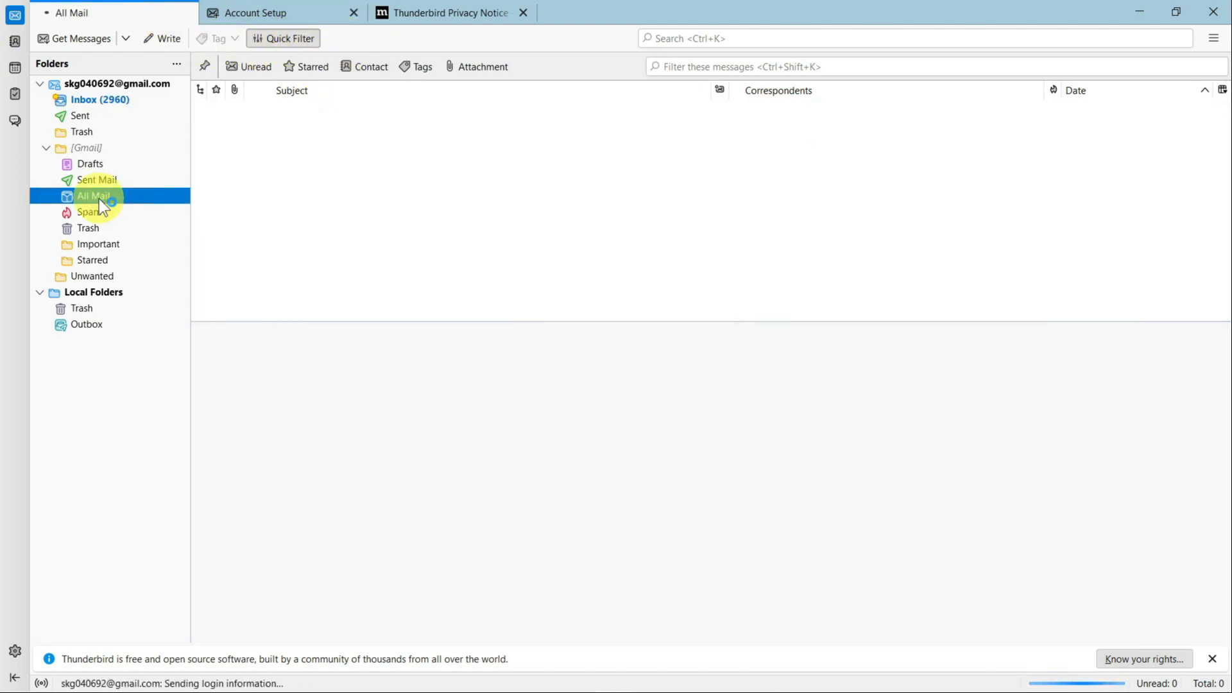
click(115, 101)
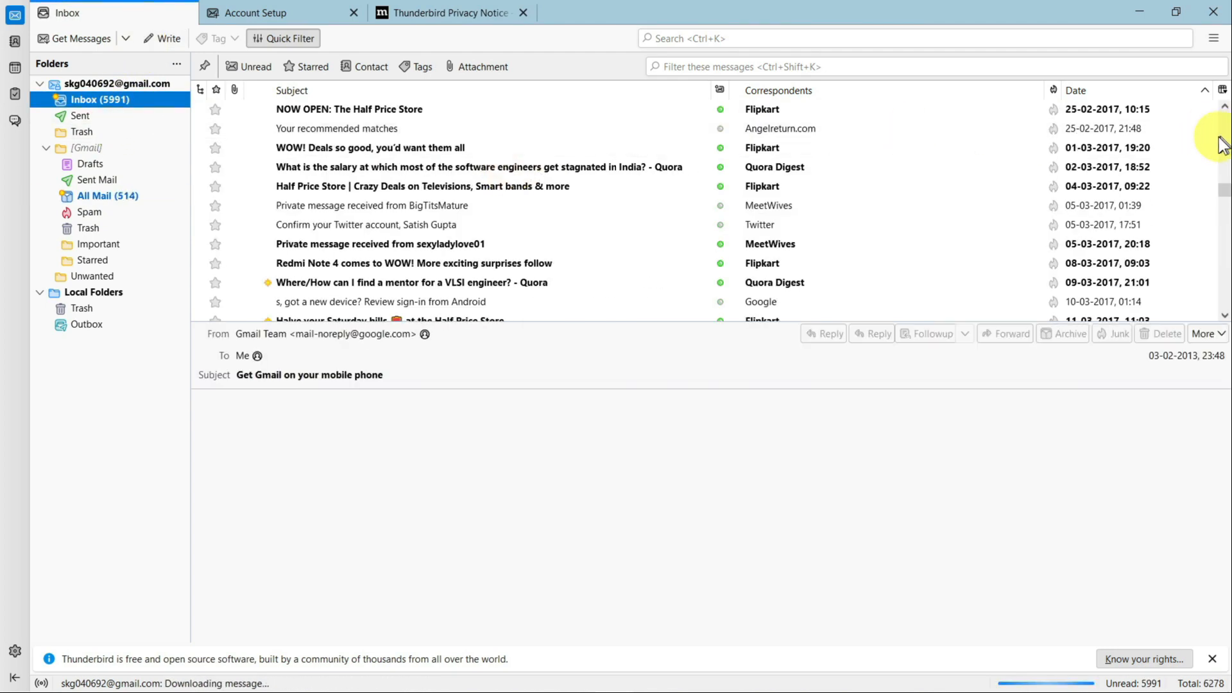
drag(1223, 193, 1224, 76)
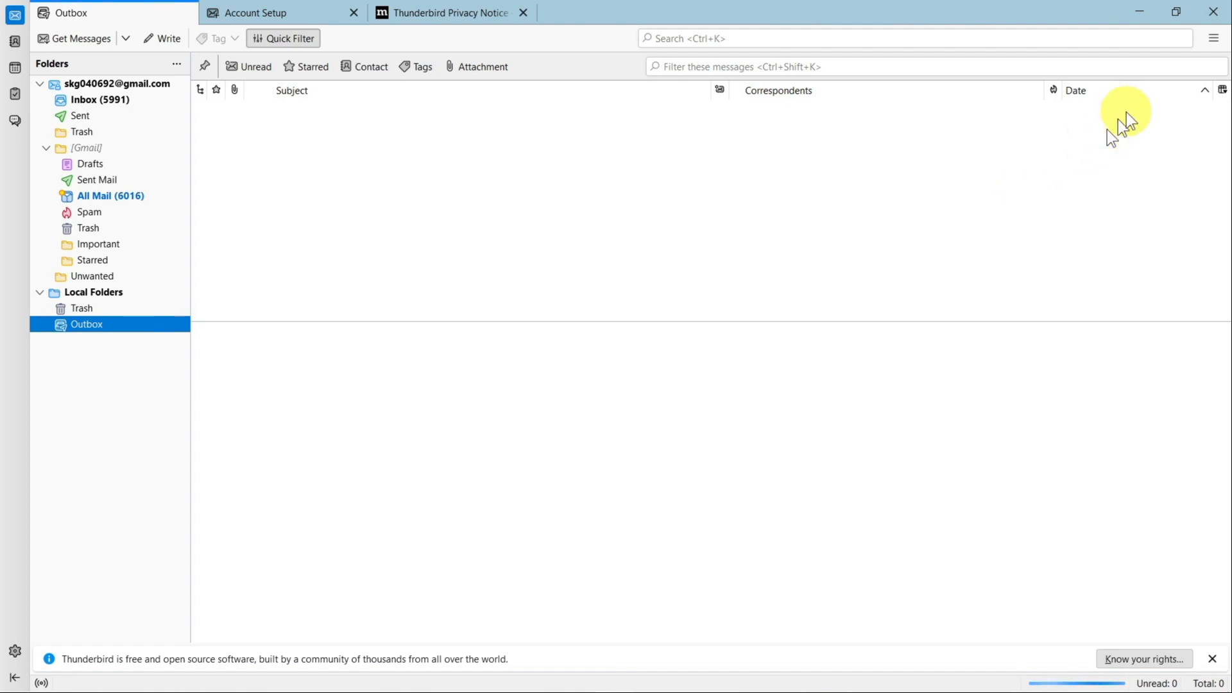
click(1214, 41)
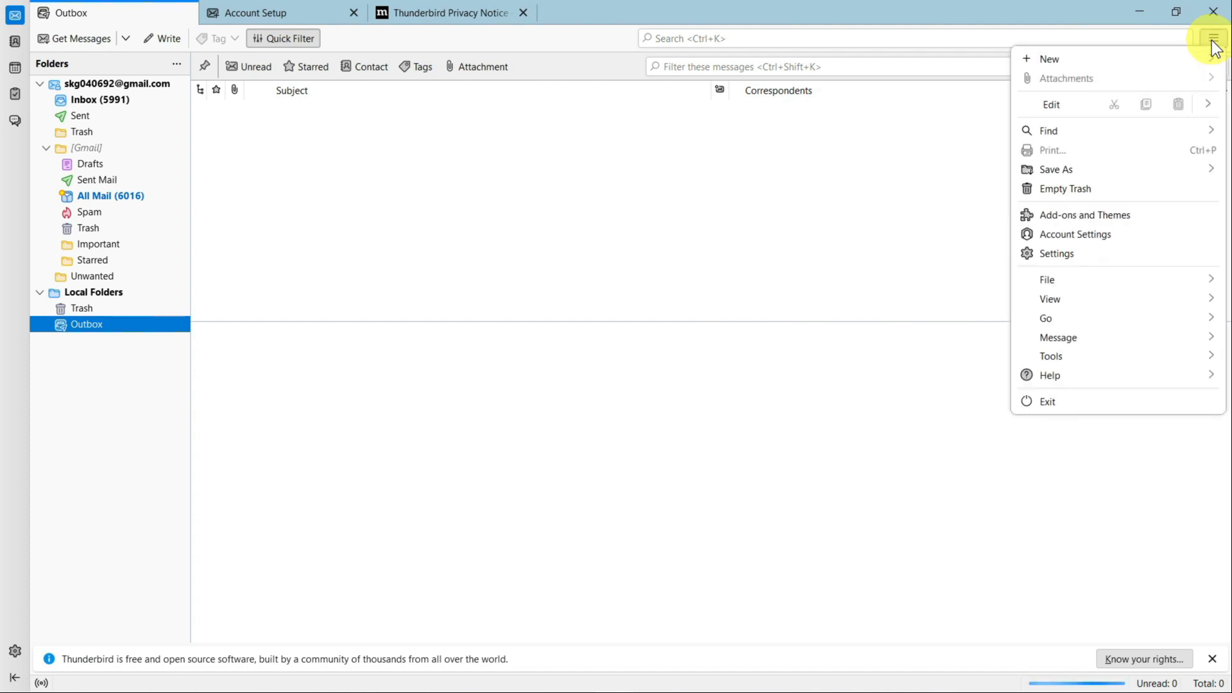
click(1134, 223)
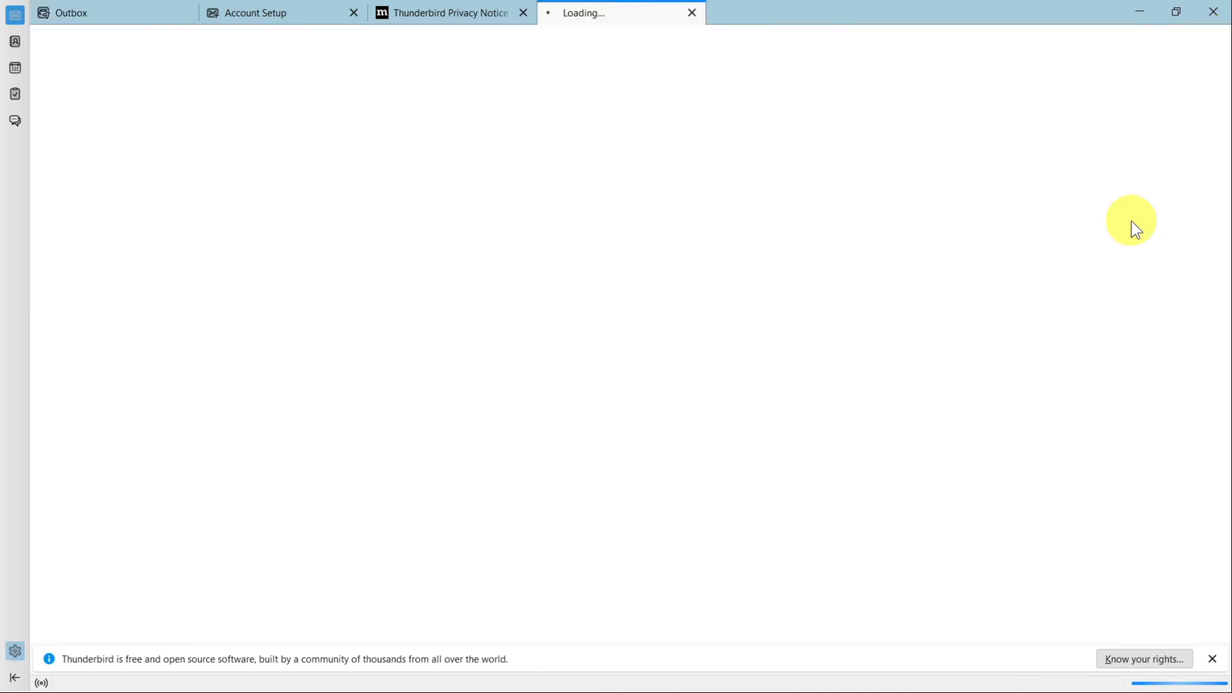
Search add-ons for 'import' and install ImportExportTools NG.
click(647, 55)
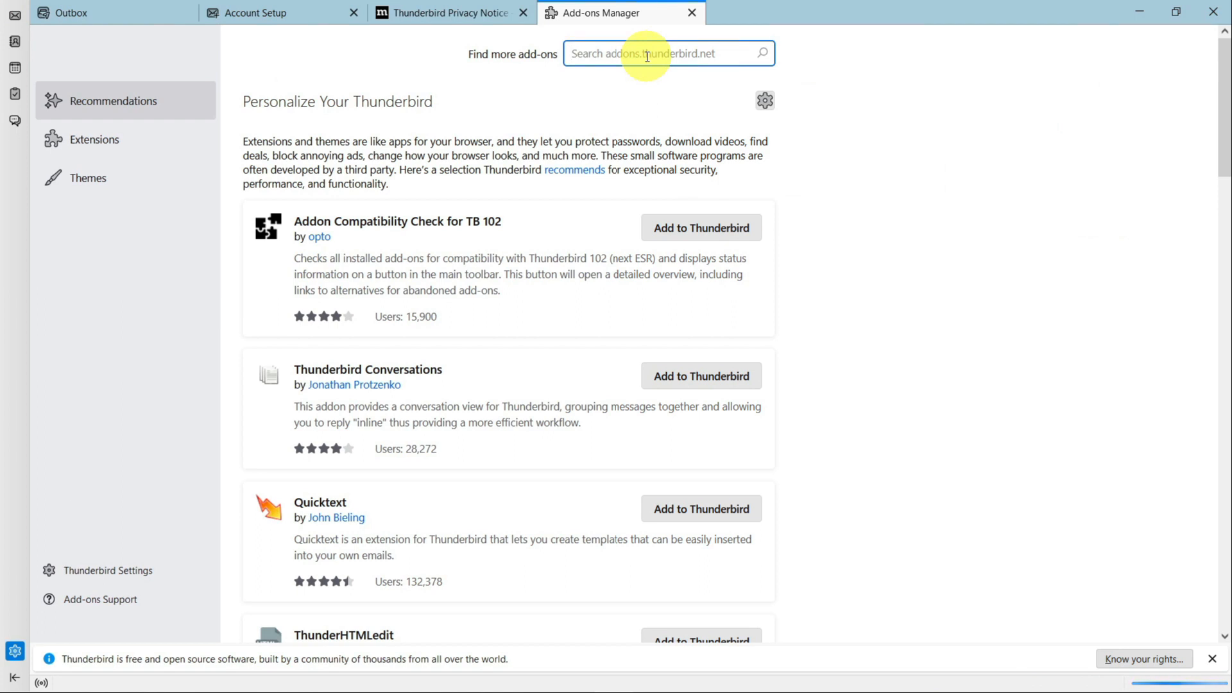
text(import)
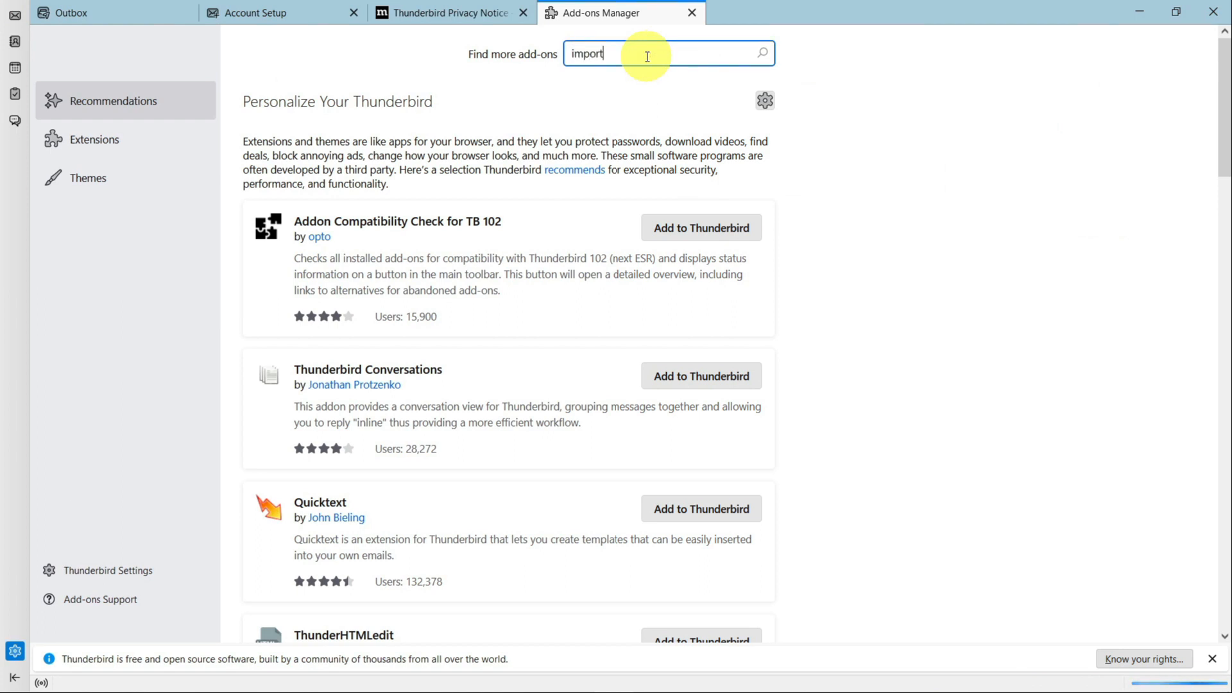
key(Return)
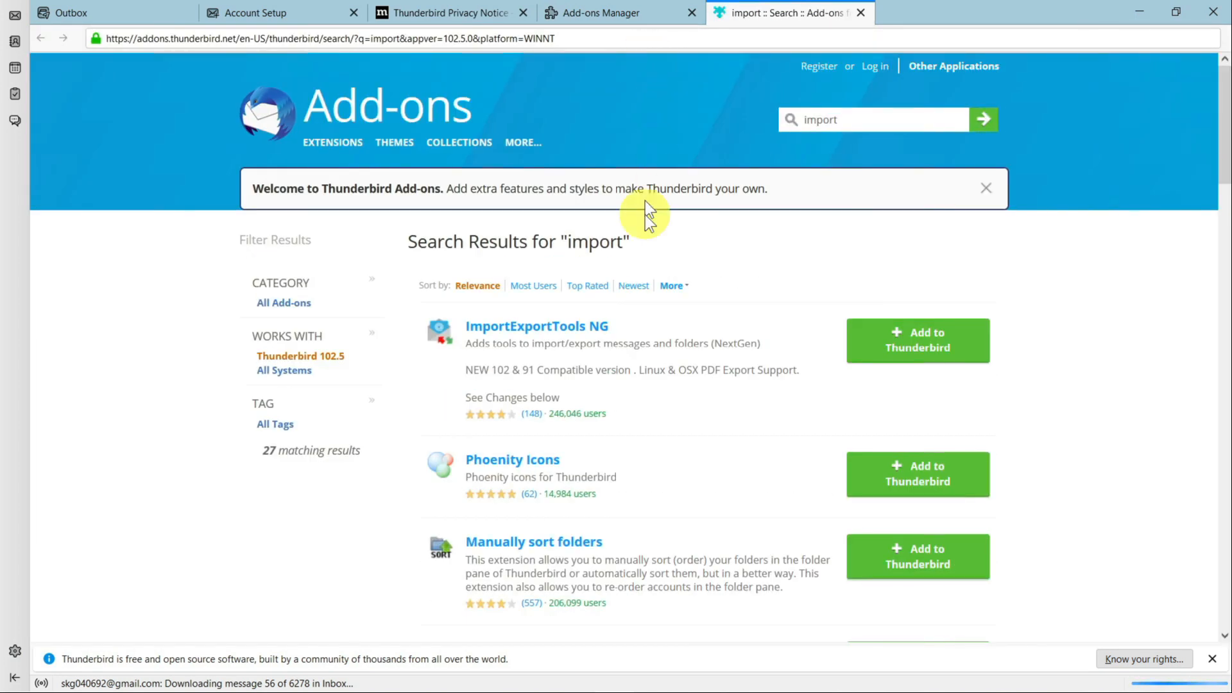
click(937, 340)
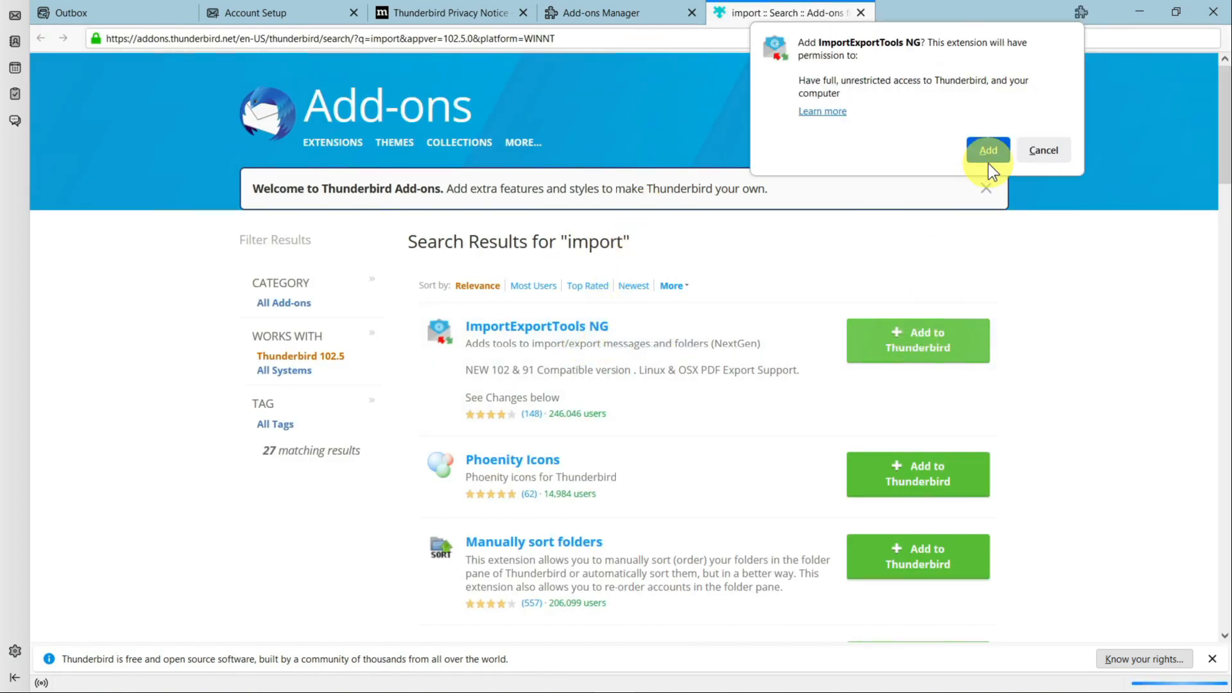
click(988, 152)
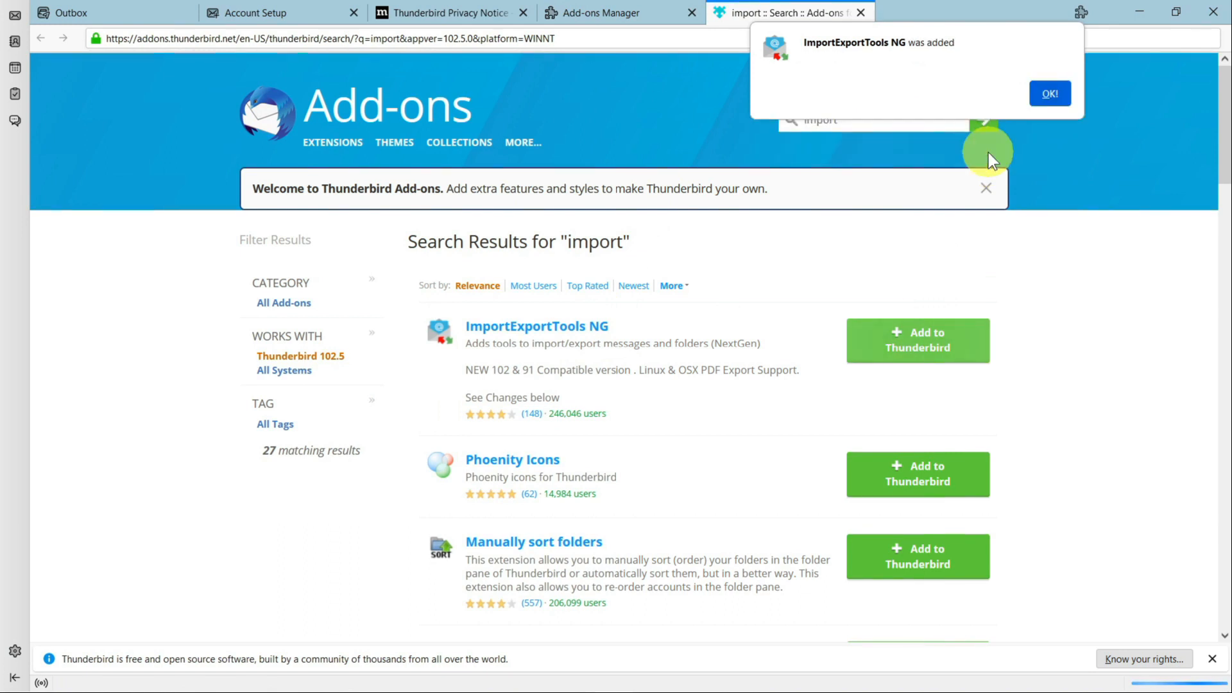
click(1050, 92)
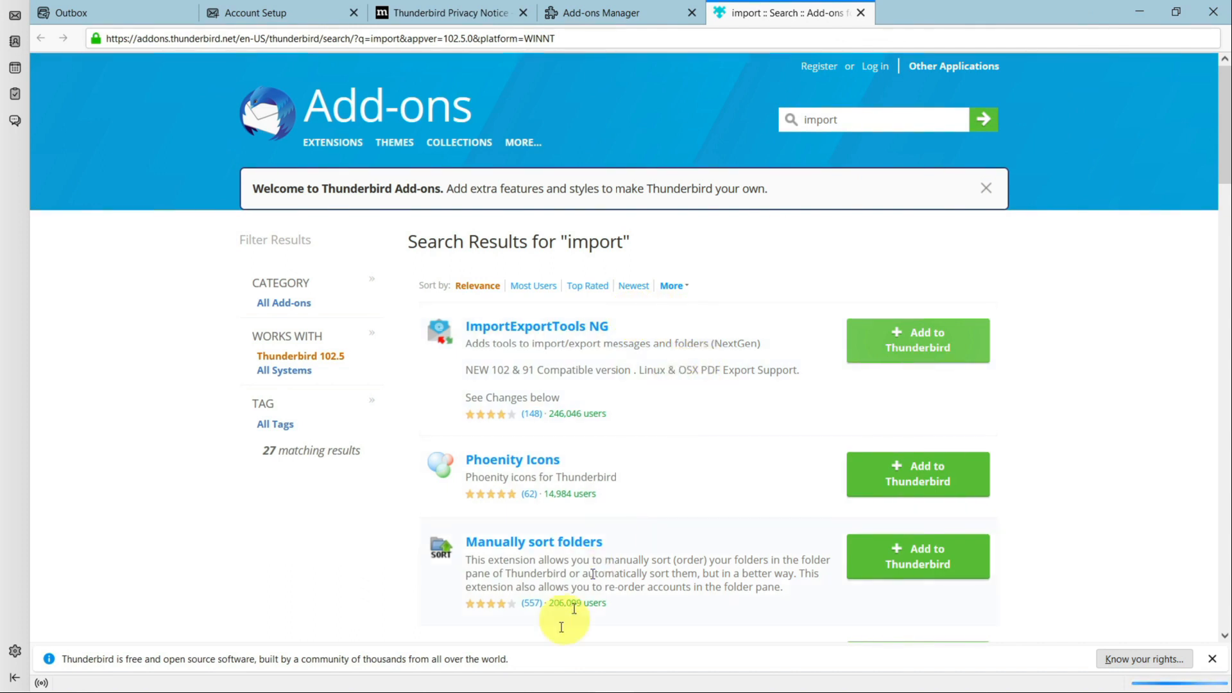
Close Thunderbird and relaunch it from the desktop.
click(1213, 14)
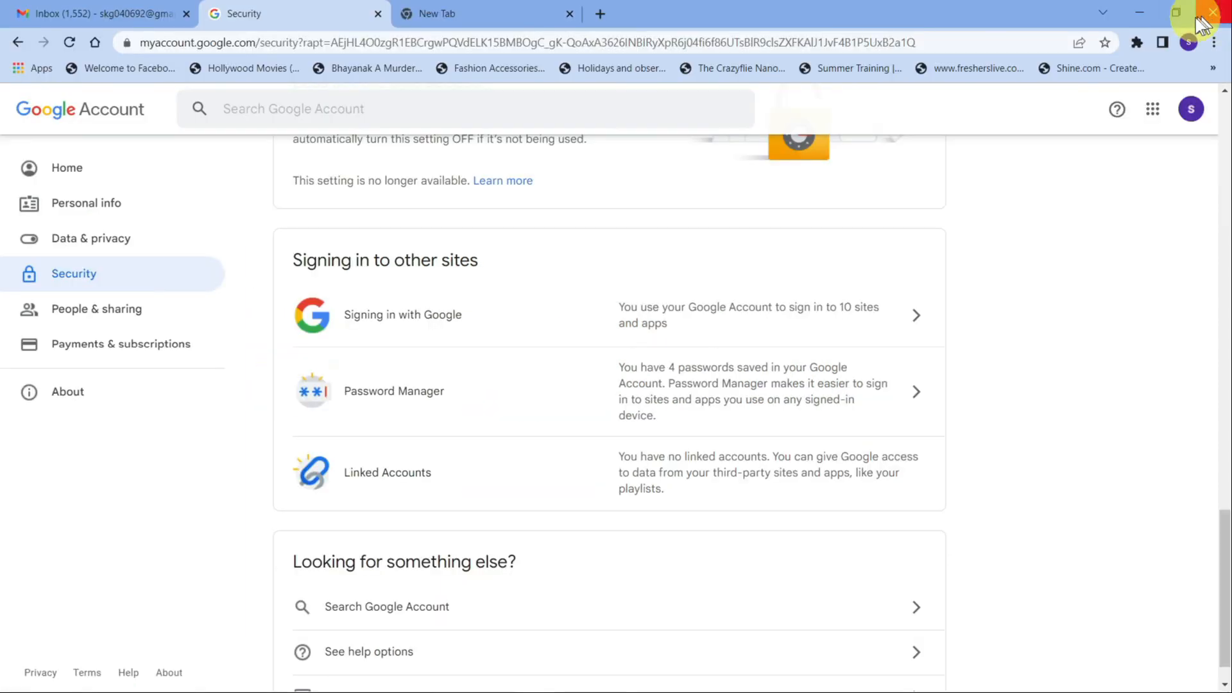
click(1151, 12)
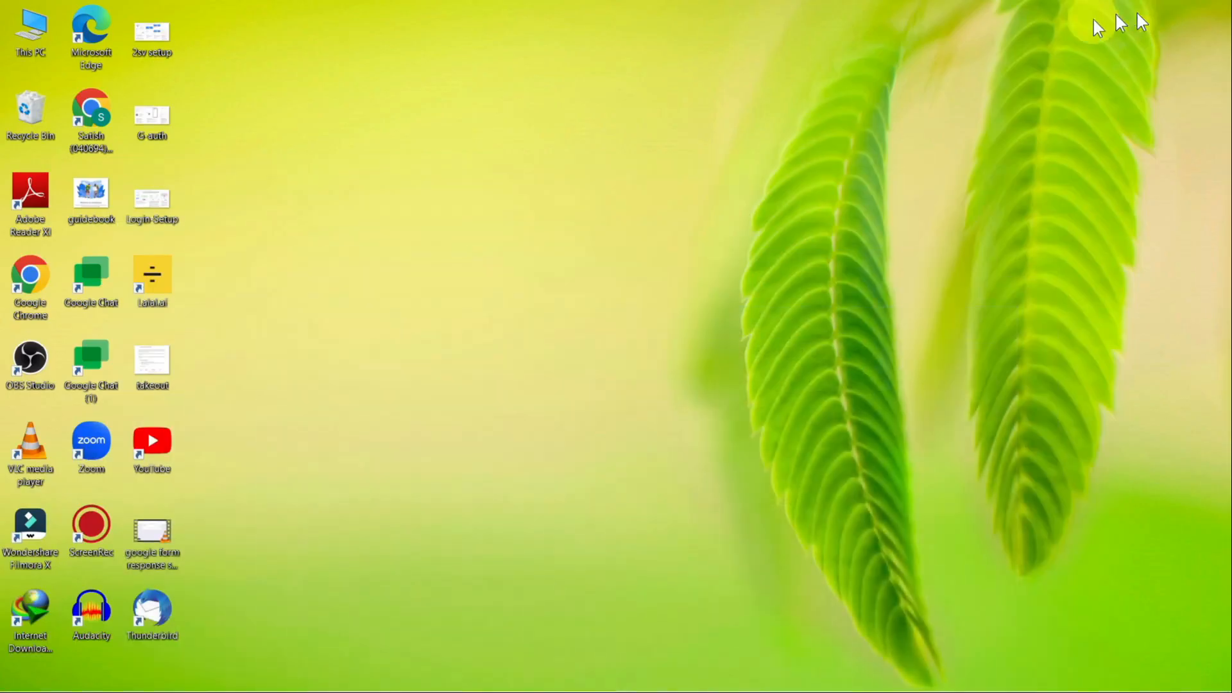
double_click(153, 614)
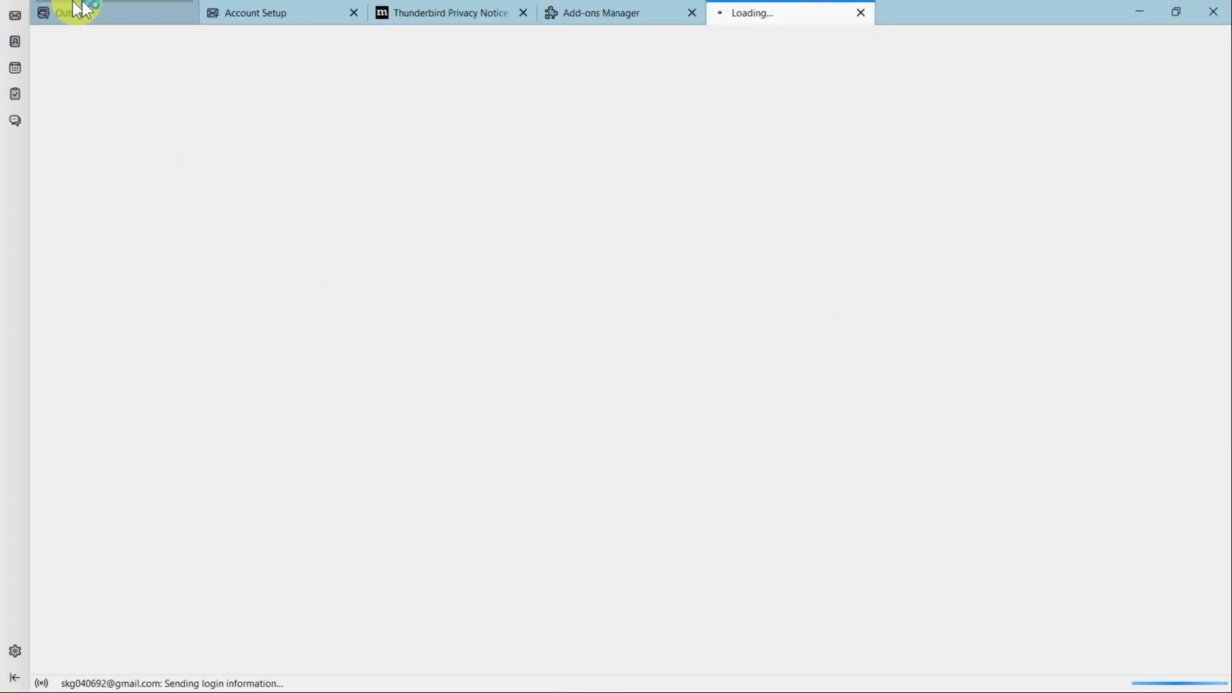
Choose ImportExportTools NG > Import mbox file from the Local Folders context menu.
click(76, 10)
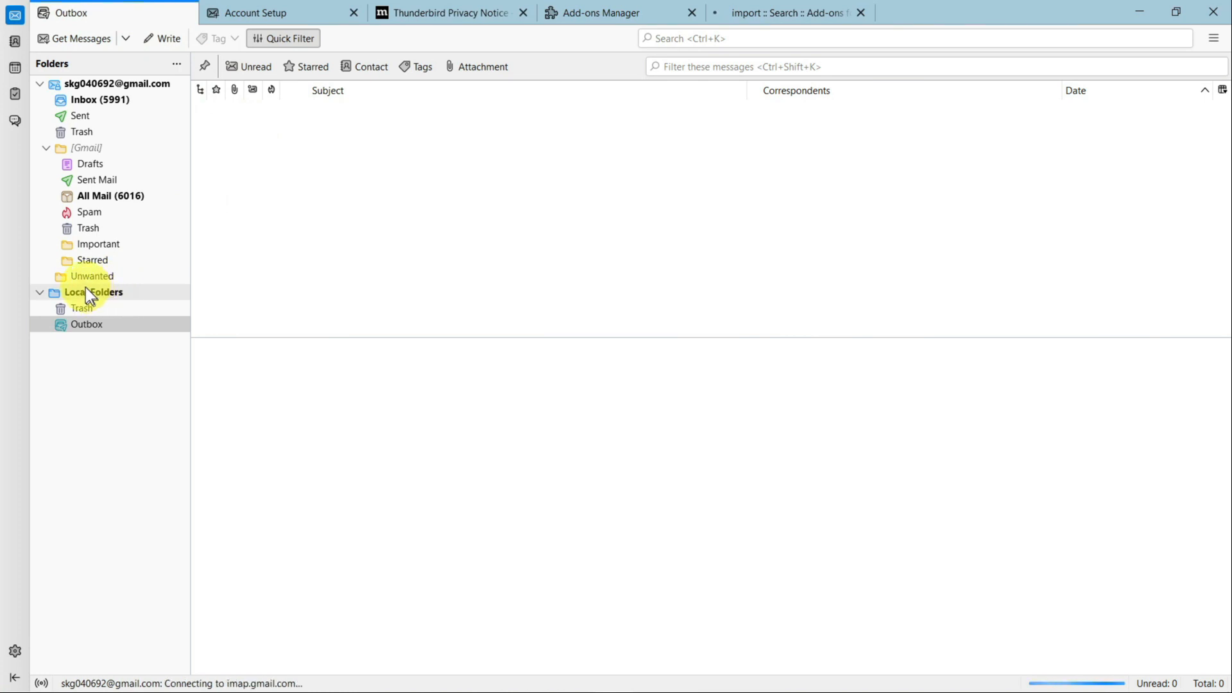
right_click(118, 292)
mouse_move(193, 308)
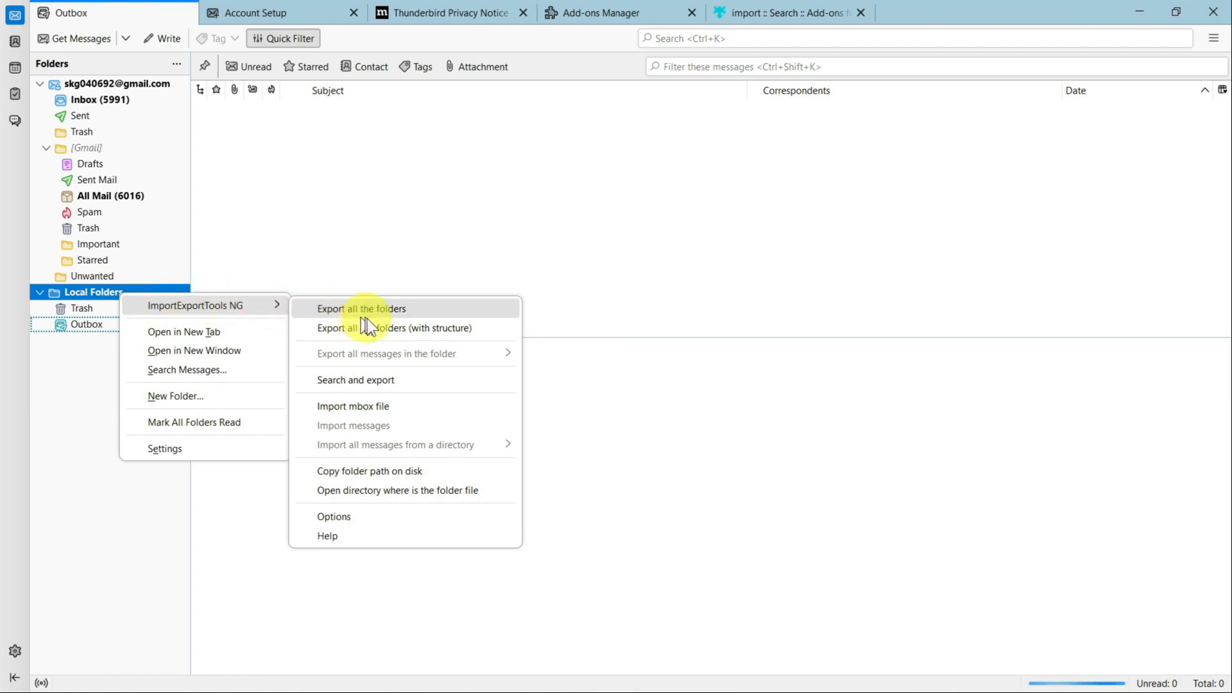
click(369, 409)
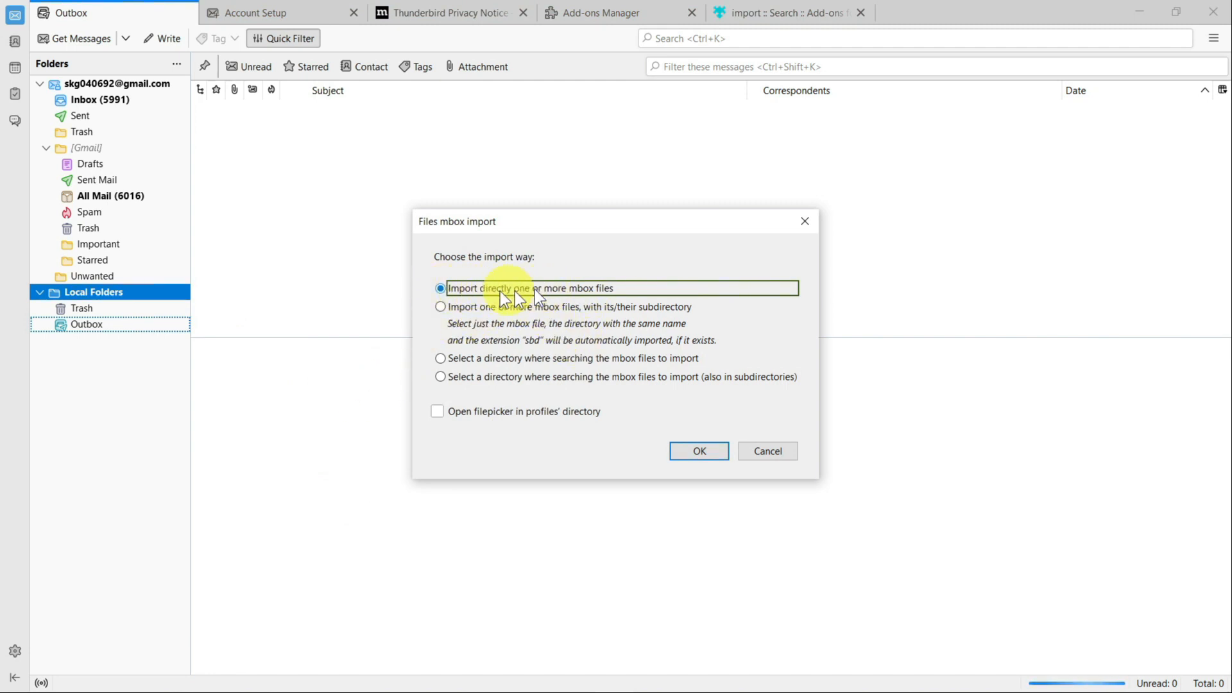
Import 'All mail Including Spam and Trash.mbox' from Downloads > takeout > Takeout > Mail.
click(693, 444)
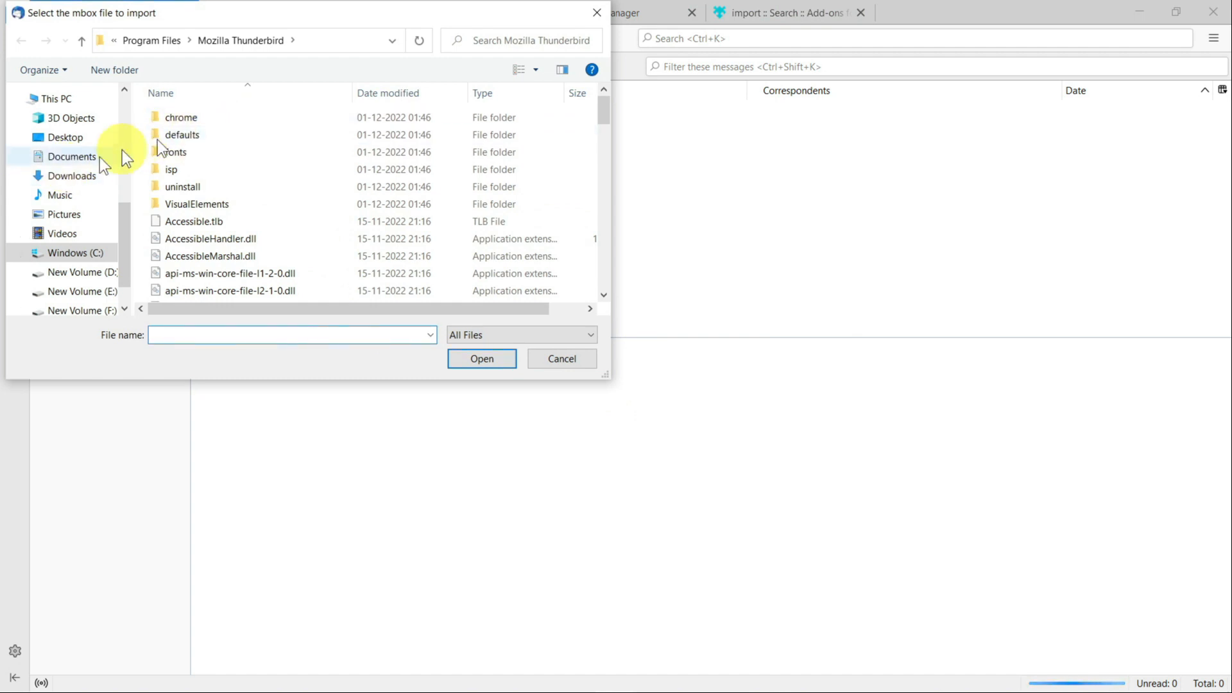
click(89, 177)
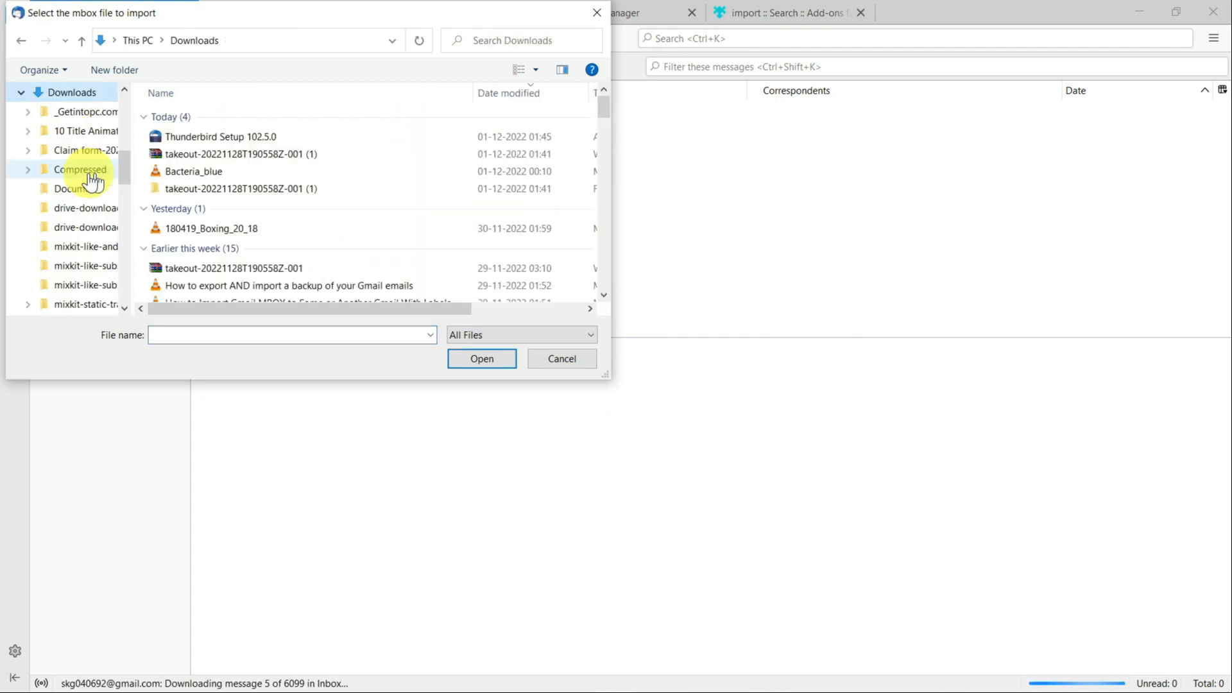
double_click(237, 186)
double_click(221, 122)
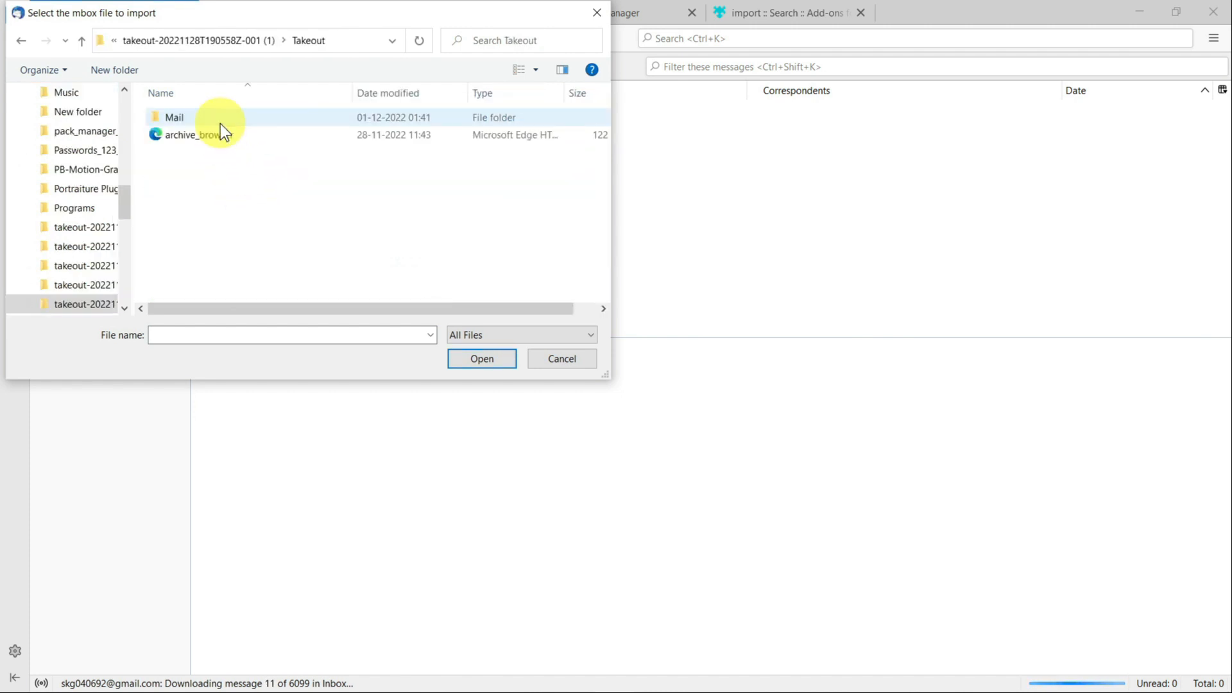
double_click(209, 121)
click(257, 136)
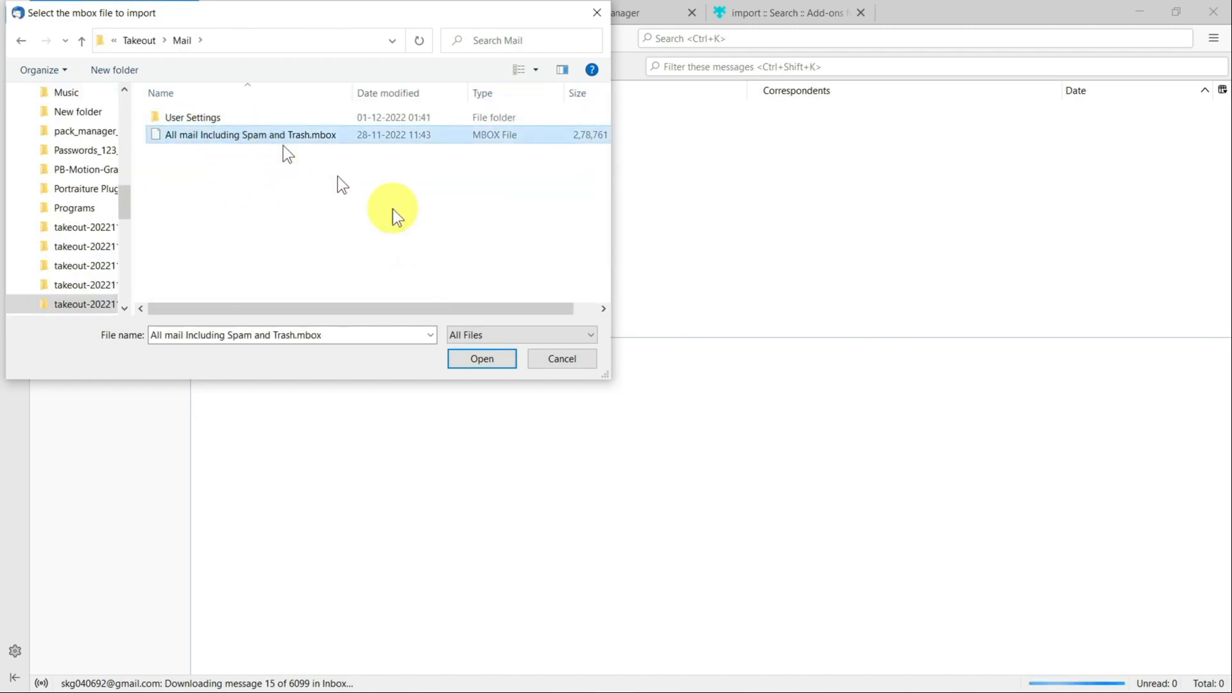
click(489, 356)
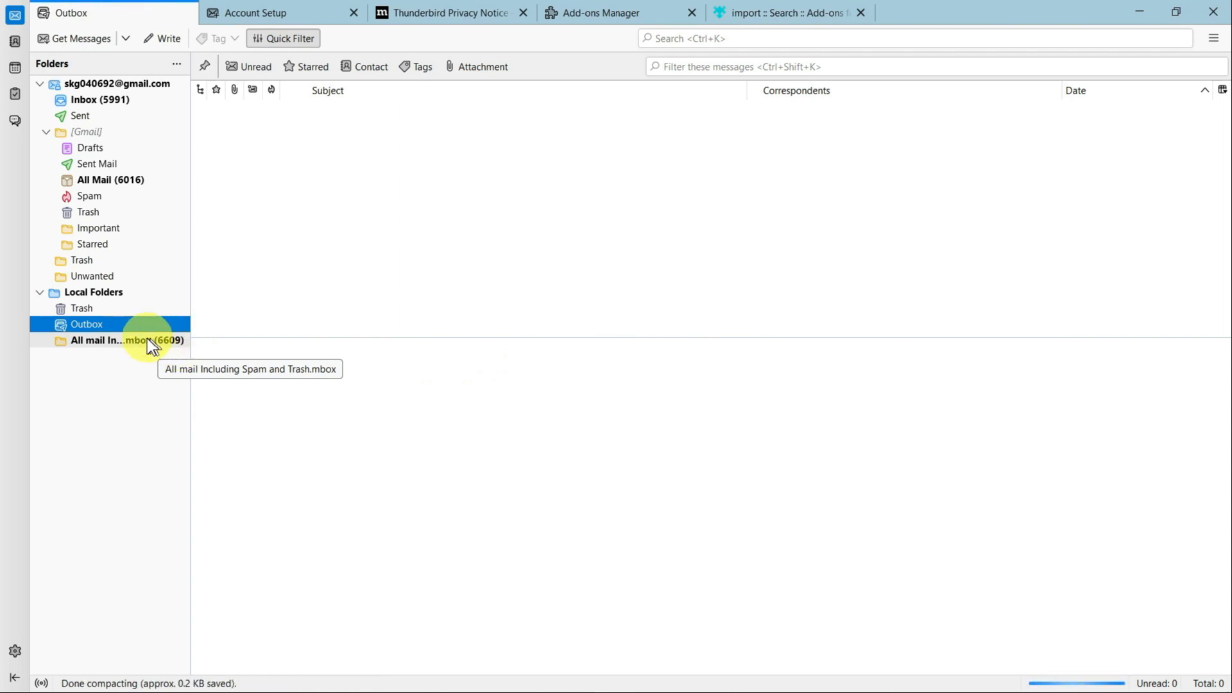
Rename the imported folder to 'Old Emails'.
right_click(147, 340)
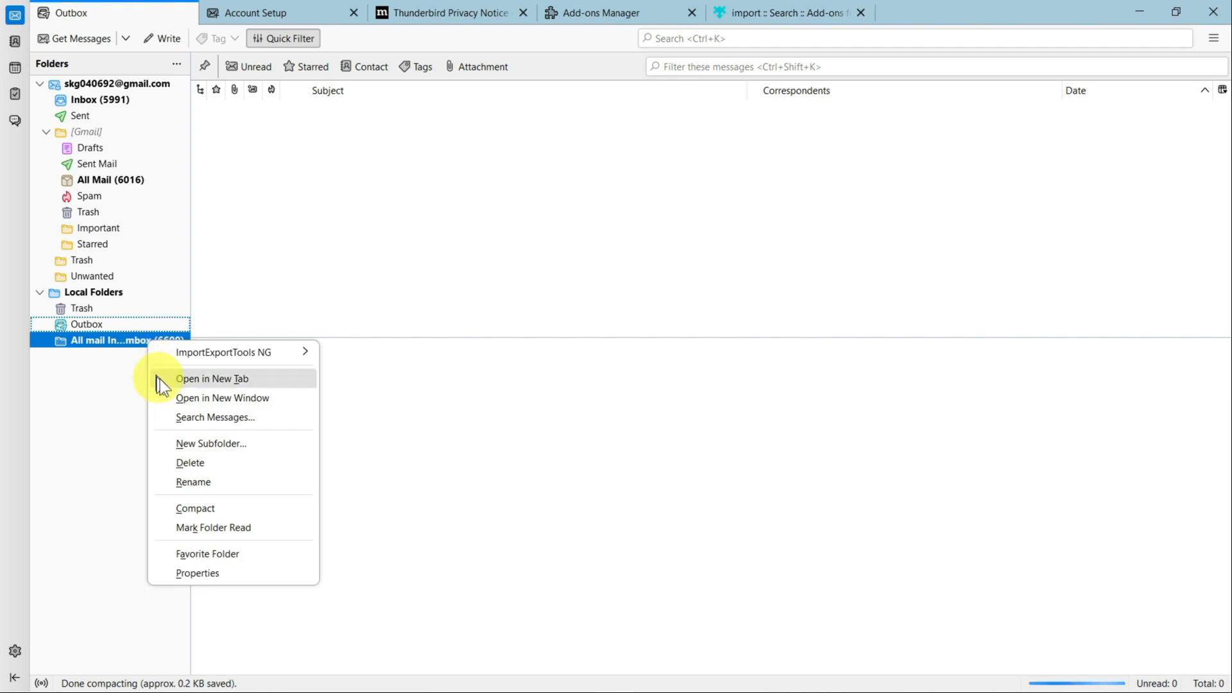
click(221, 475)
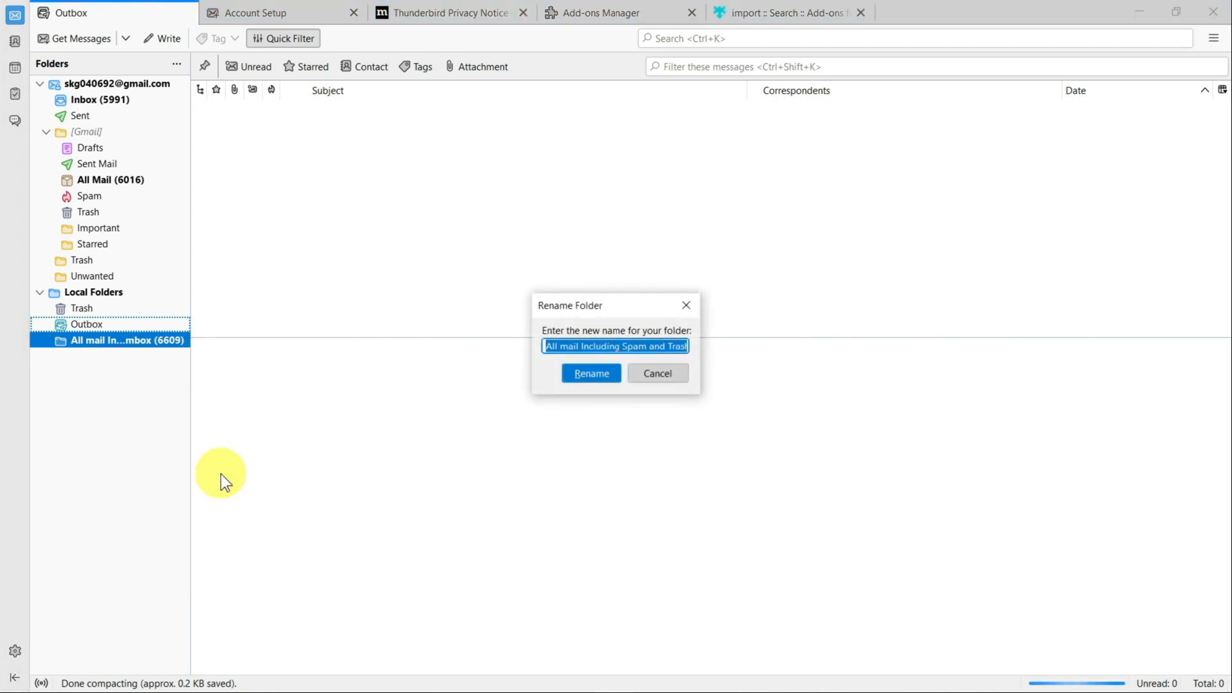
text(Old Emails)
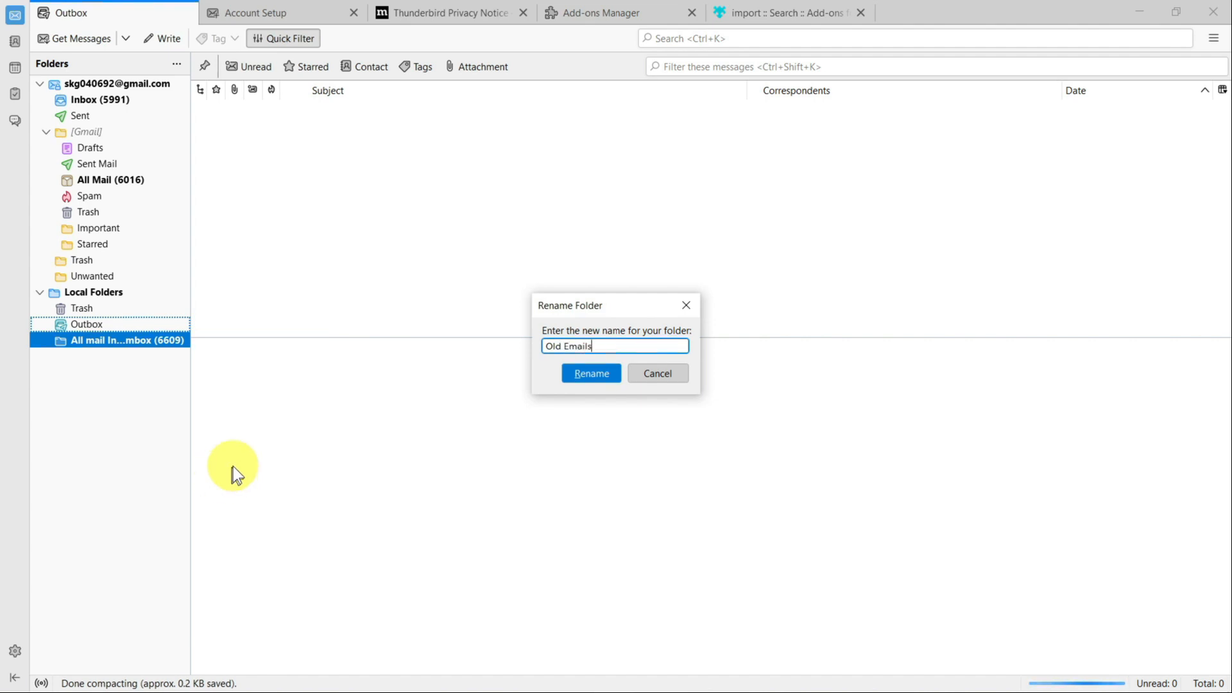
click(601, 371)
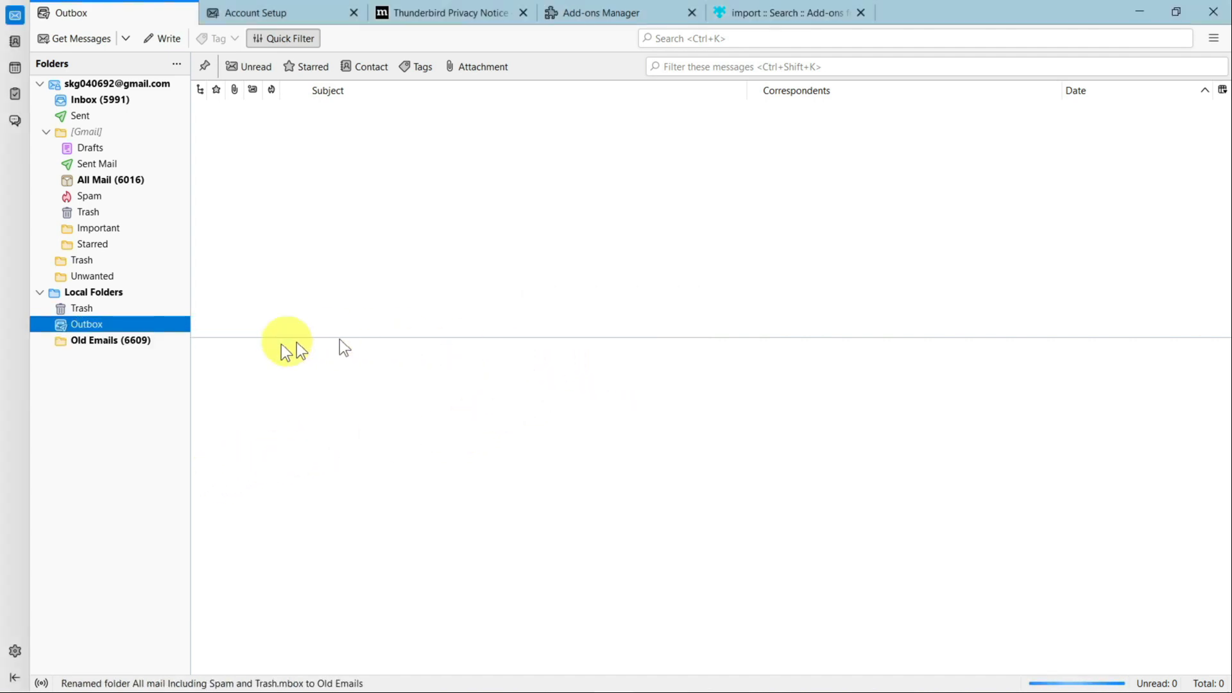
Drag the Old Emails folder onto the Gmail Inbox to copy it, then switch to Chrome.
click(122, 340)
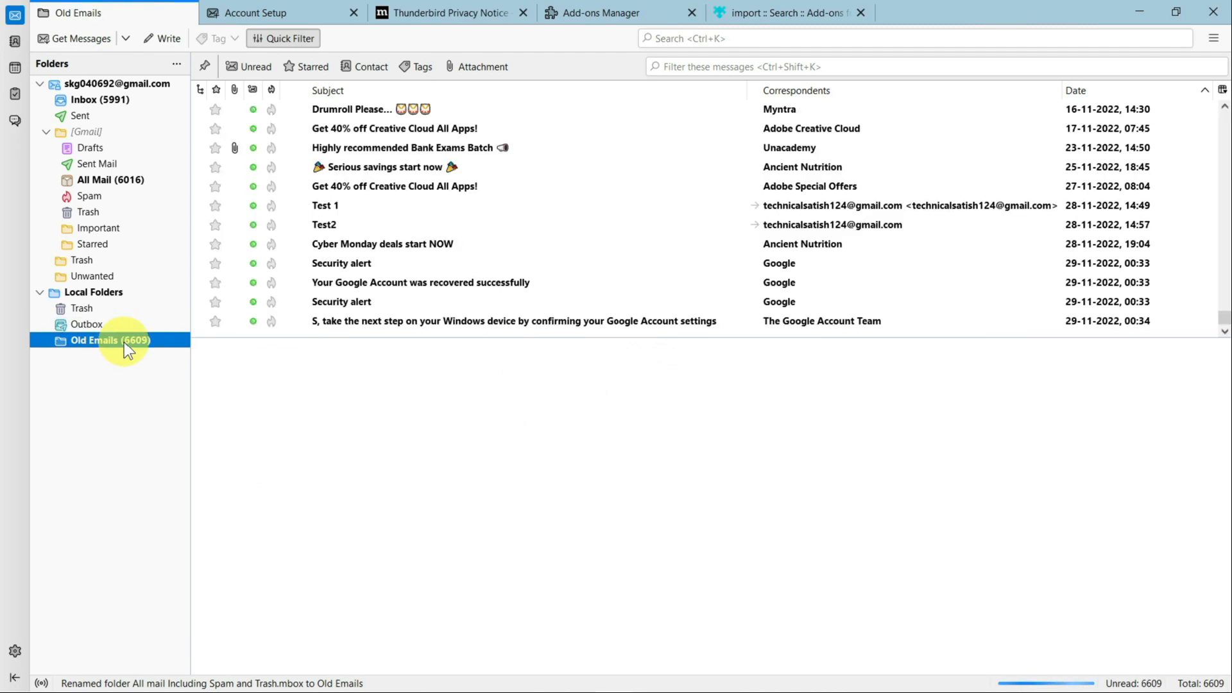
scroll(524, 226, up, 15)
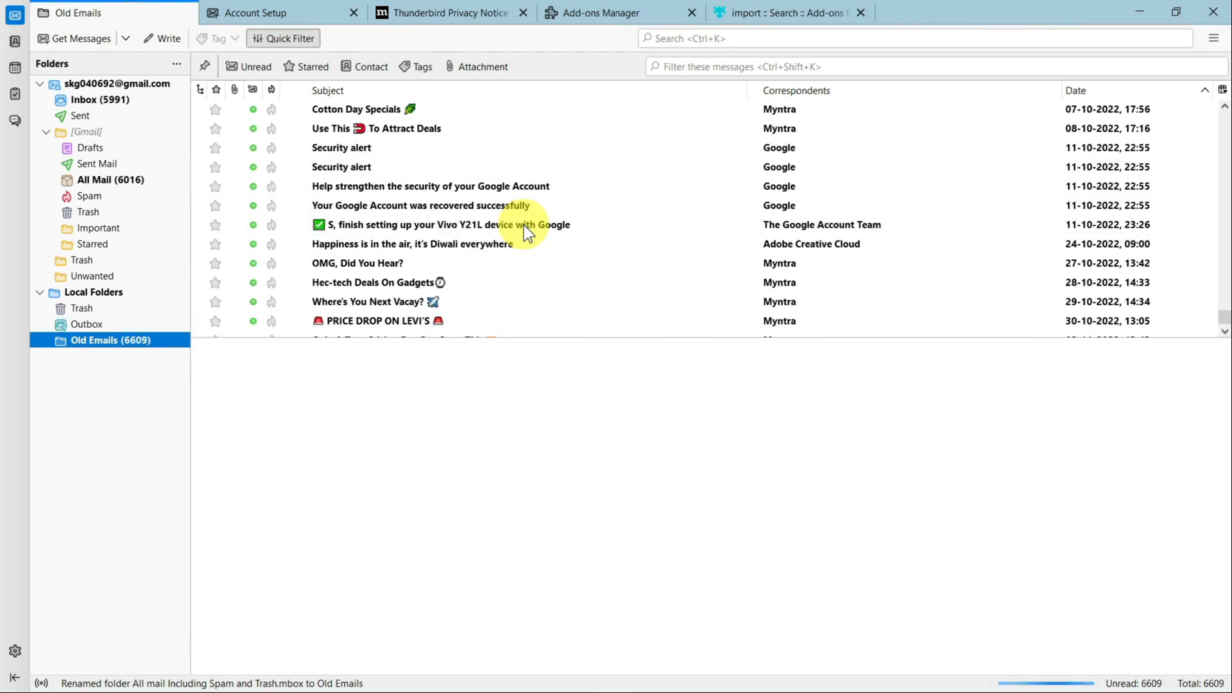
drag(1222, 313, 1219, 368)
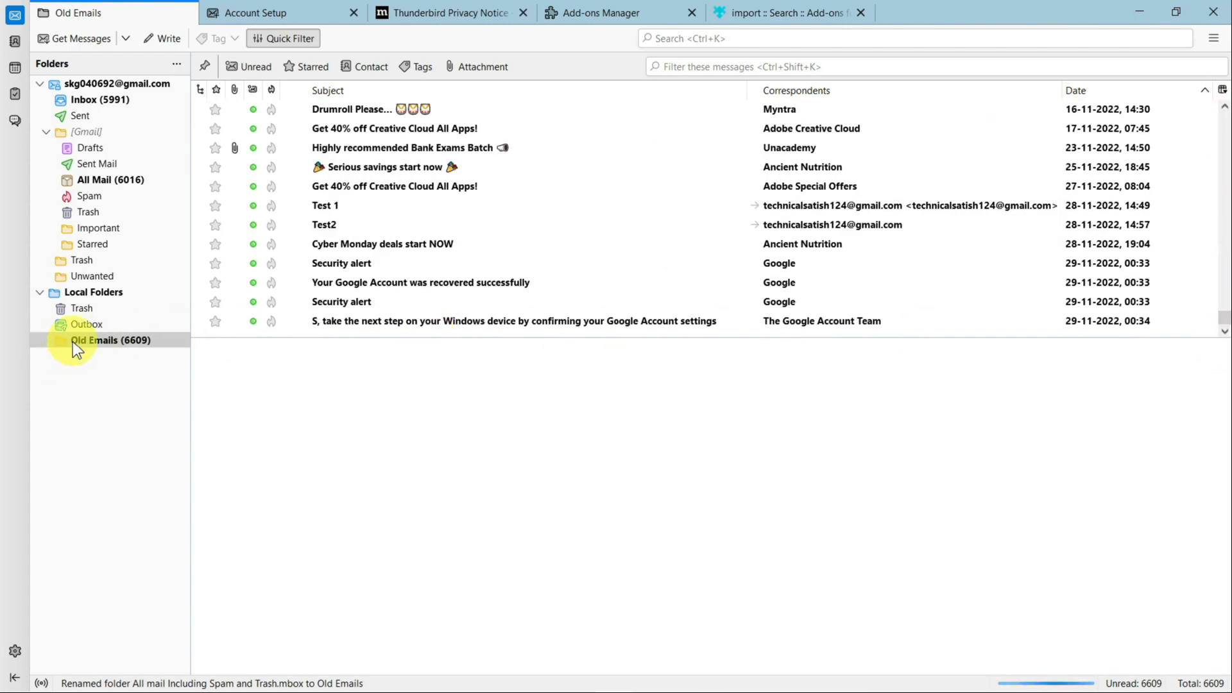
drag(64, 341, 80, 100)
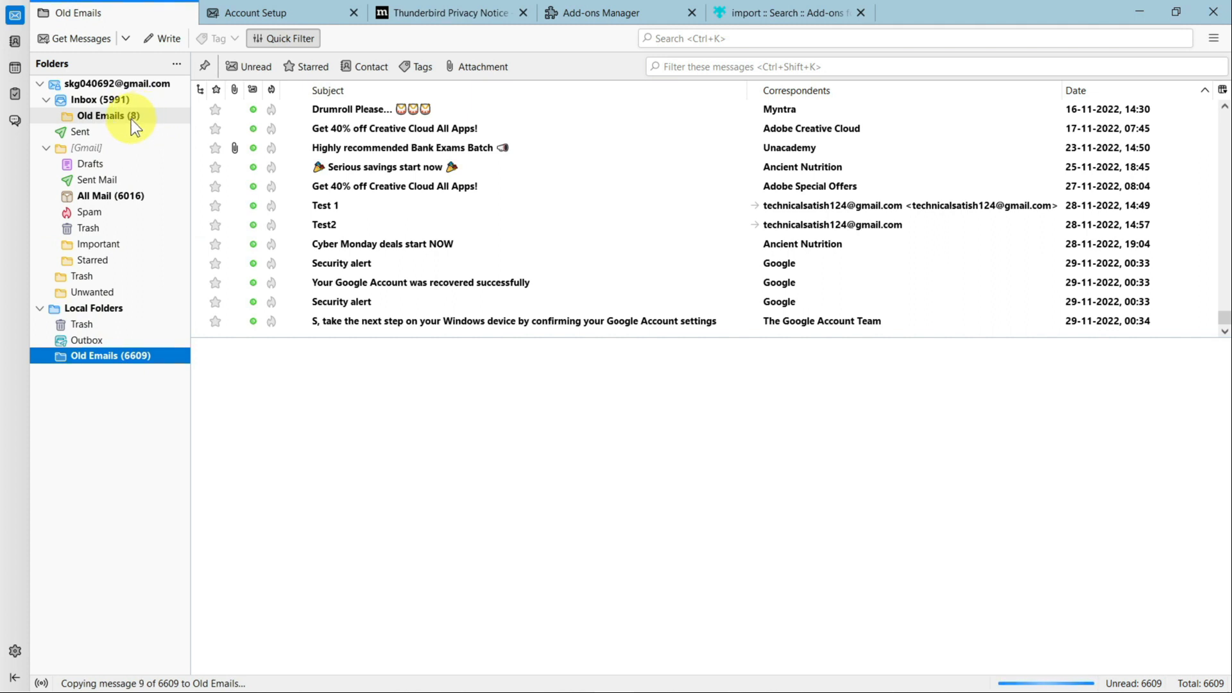
mouse_move(550, 680)
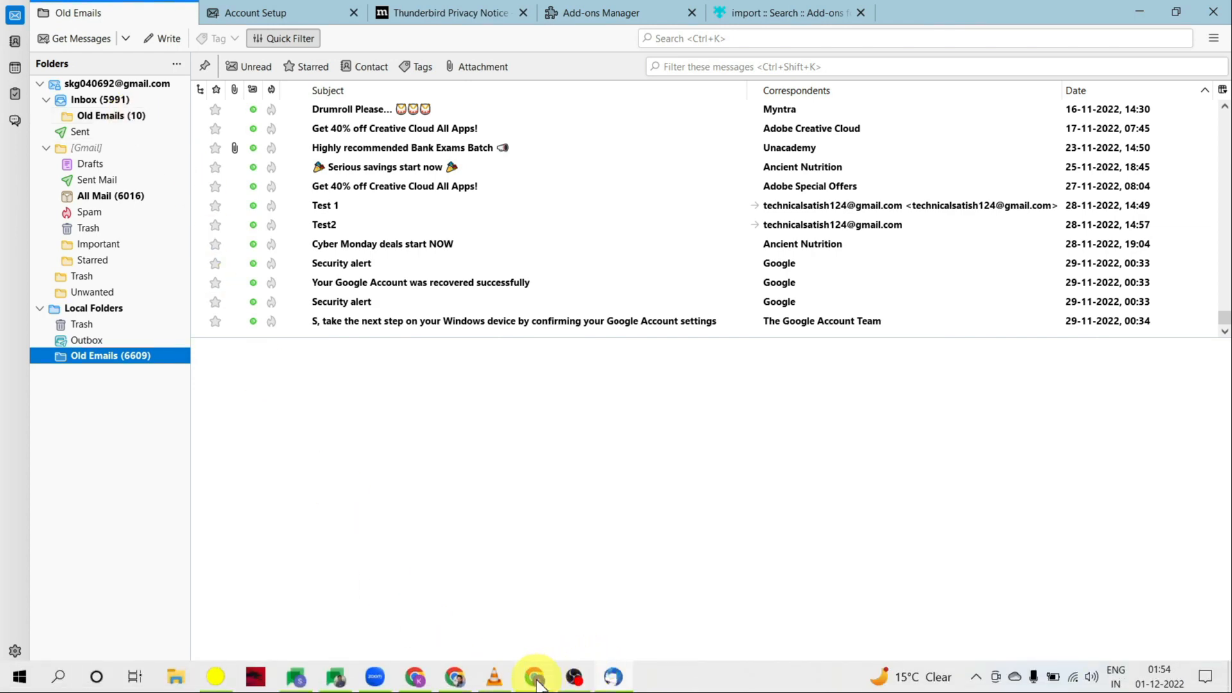
click(517, 600)
Reload Gmail, browse the INBOX/Old Emails label's messages, then minimize Chrome.
click(122, 13)
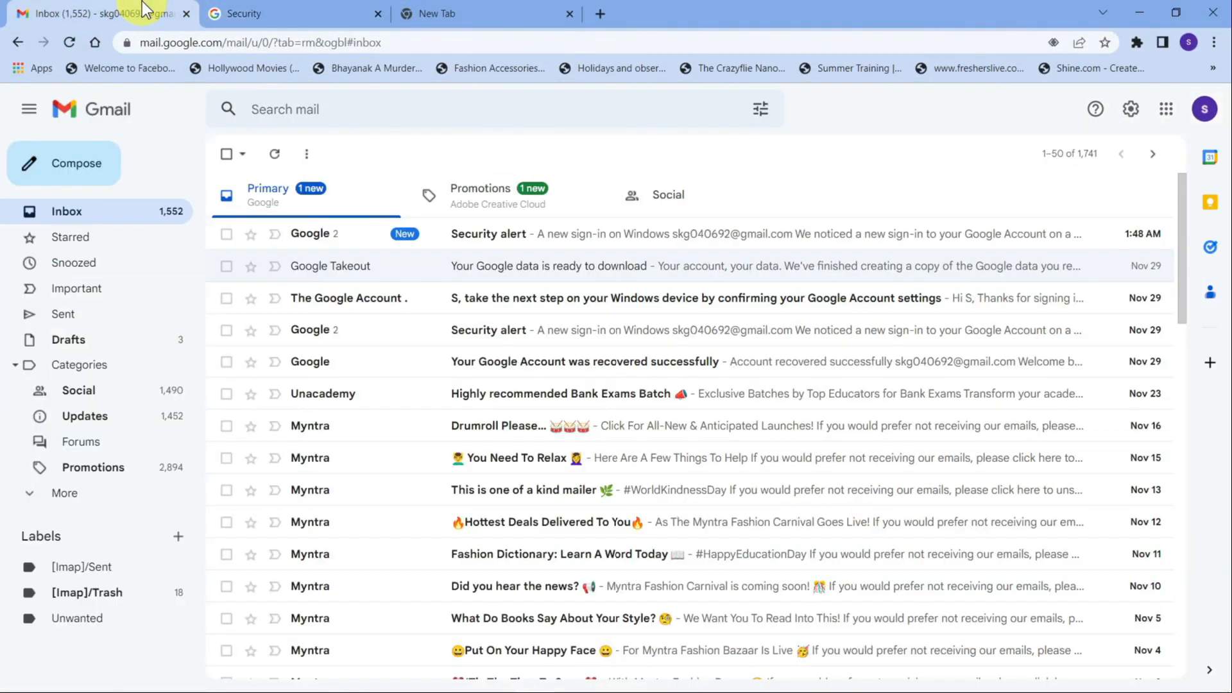
click(68, 48)
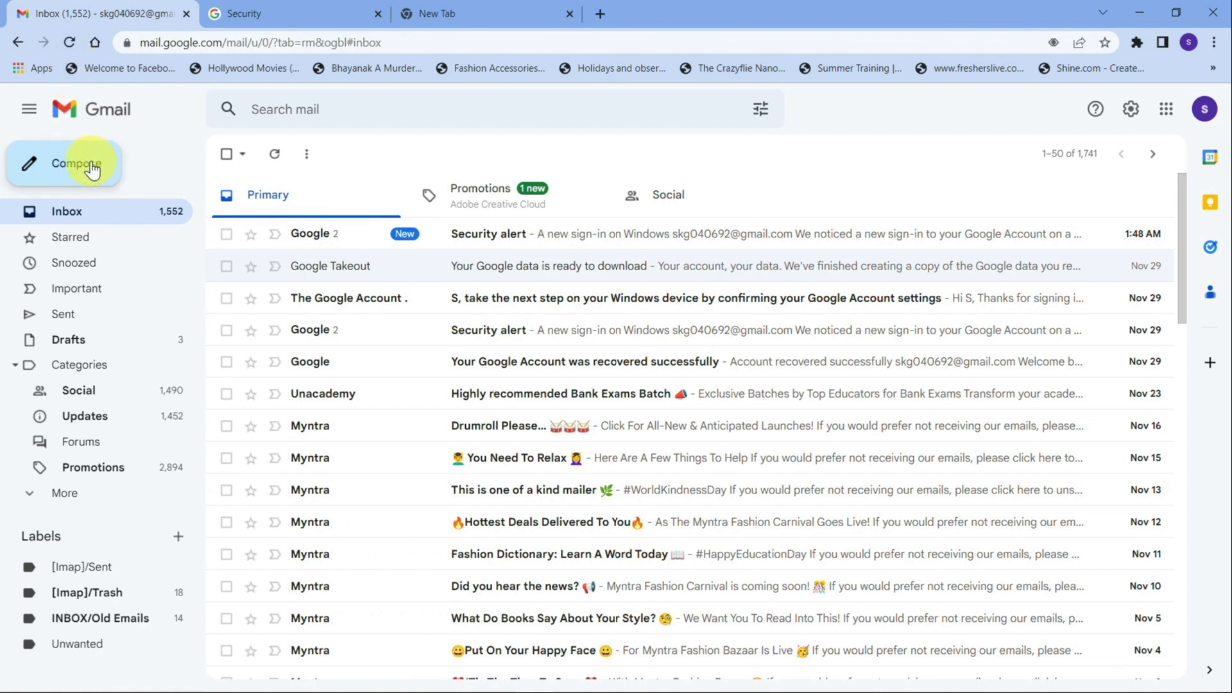
scroll(90, 475, down, 1)
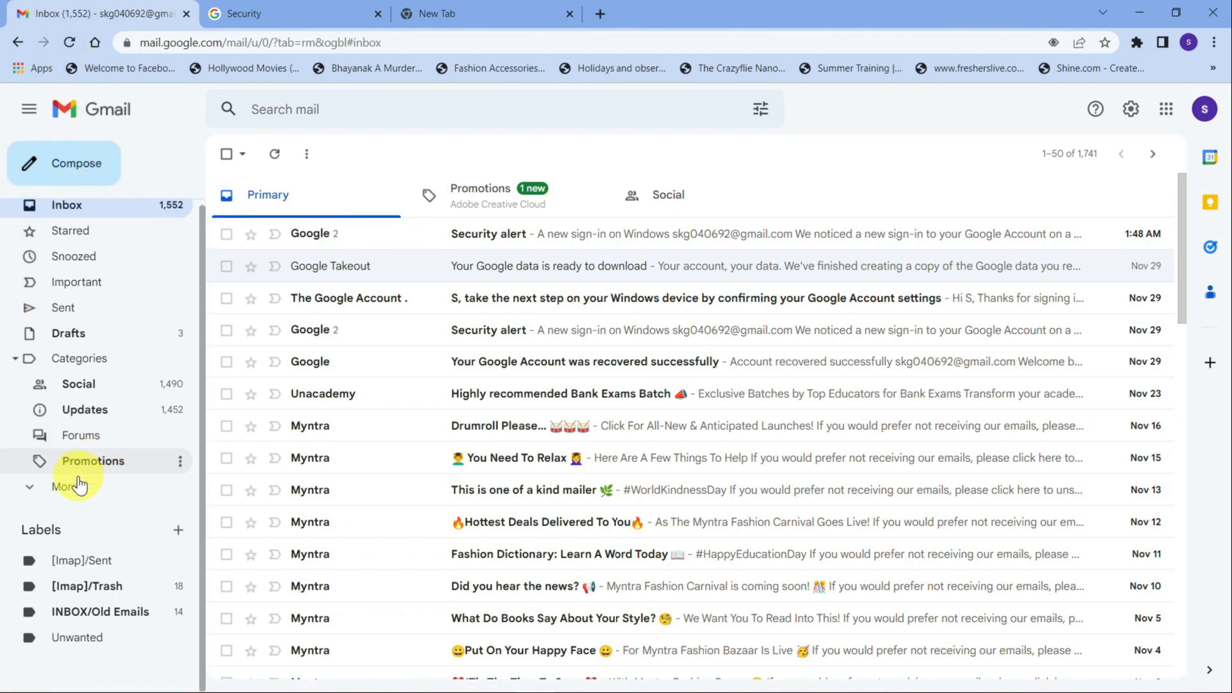
click(98, 620)
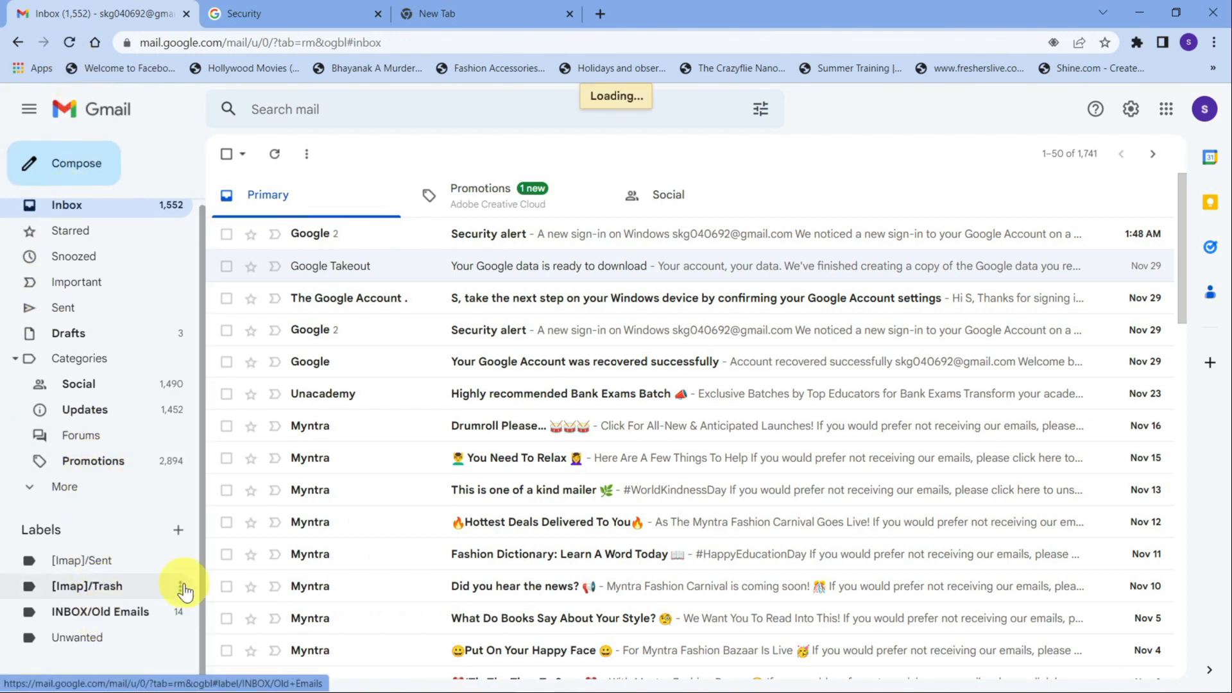
scroll(535, 348, down, 3)
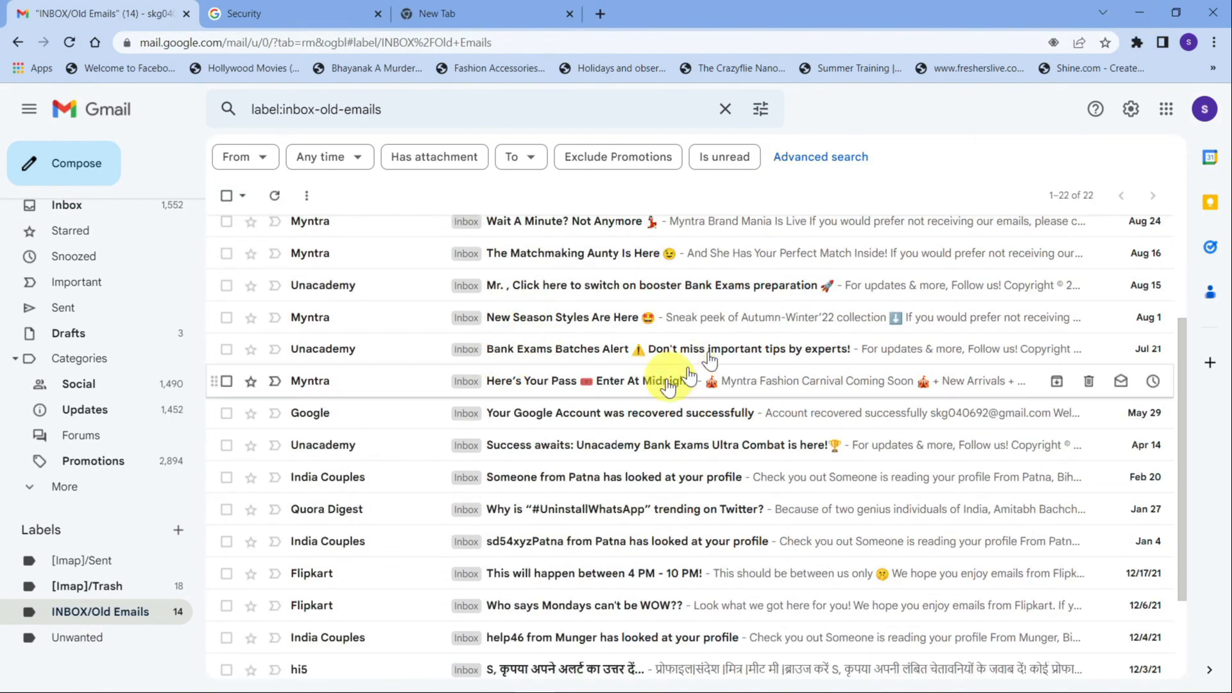
scroll(629, 398, down, 4)
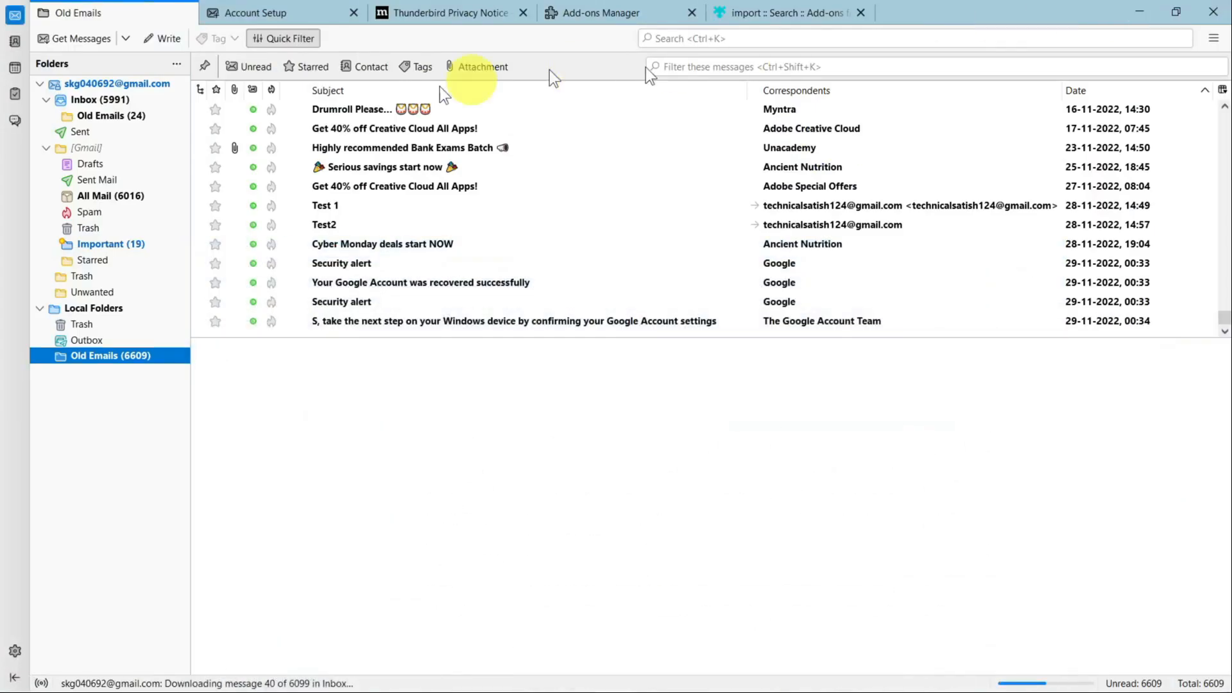
click(1140, 13)
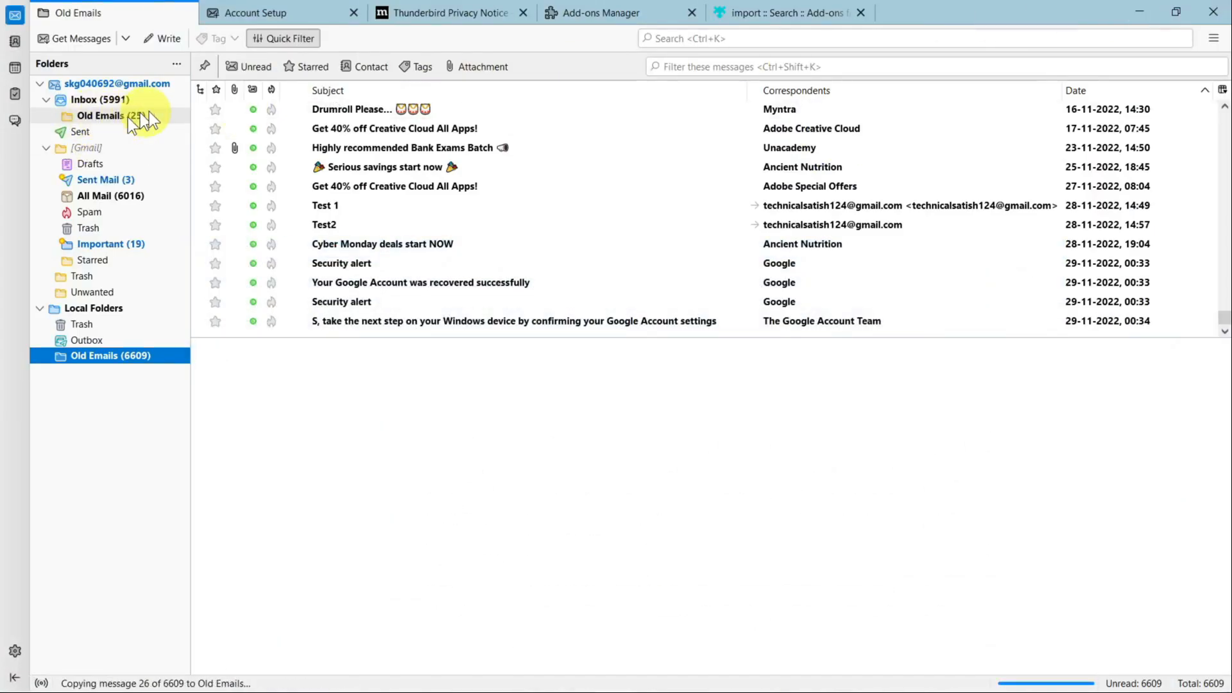